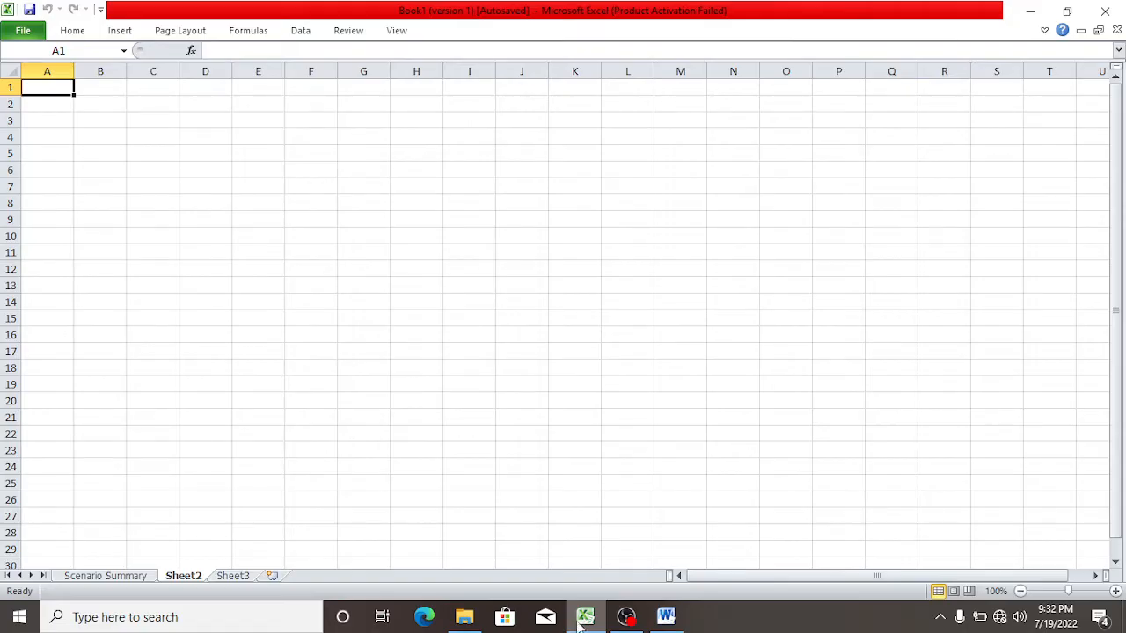
Switch to the Word document and read the Example I loan problem and its table of bank interest rates
{"action": "left_click", "coordinate": [679, 620]}
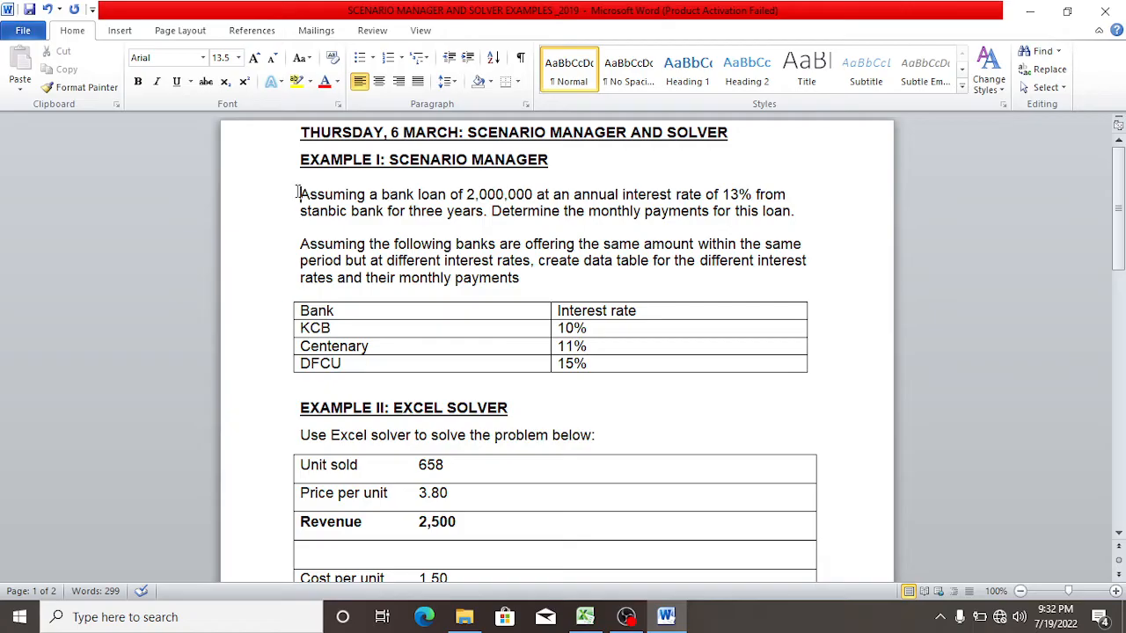
{"action": "left_click_drag", "start_coordinate": [300, 194], "coordinate": [589, 369]}
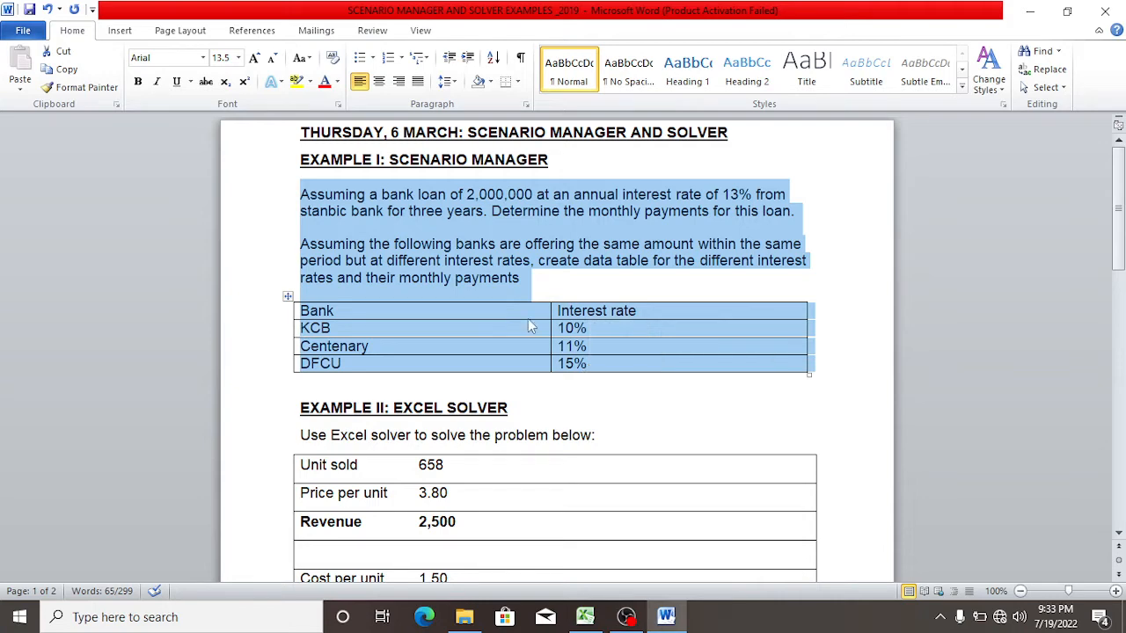
{"action": "left_click", "coordinate": [302, 203]}
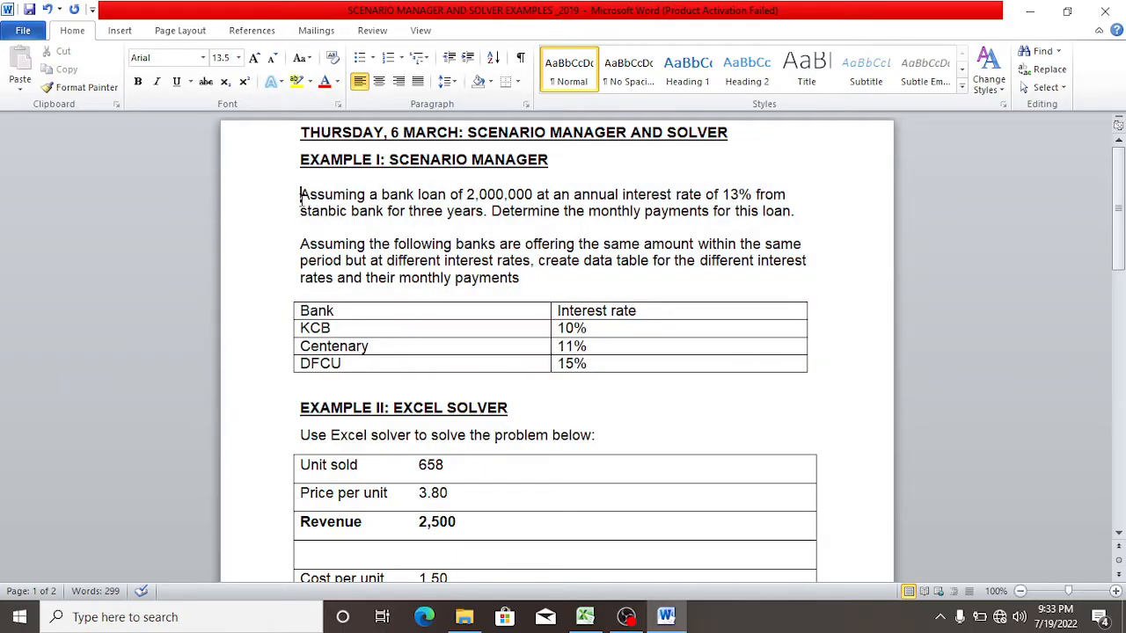
{"action": "left_click_drag", "start_coordinate": [302, 203], "coordinate": [813, 224]}
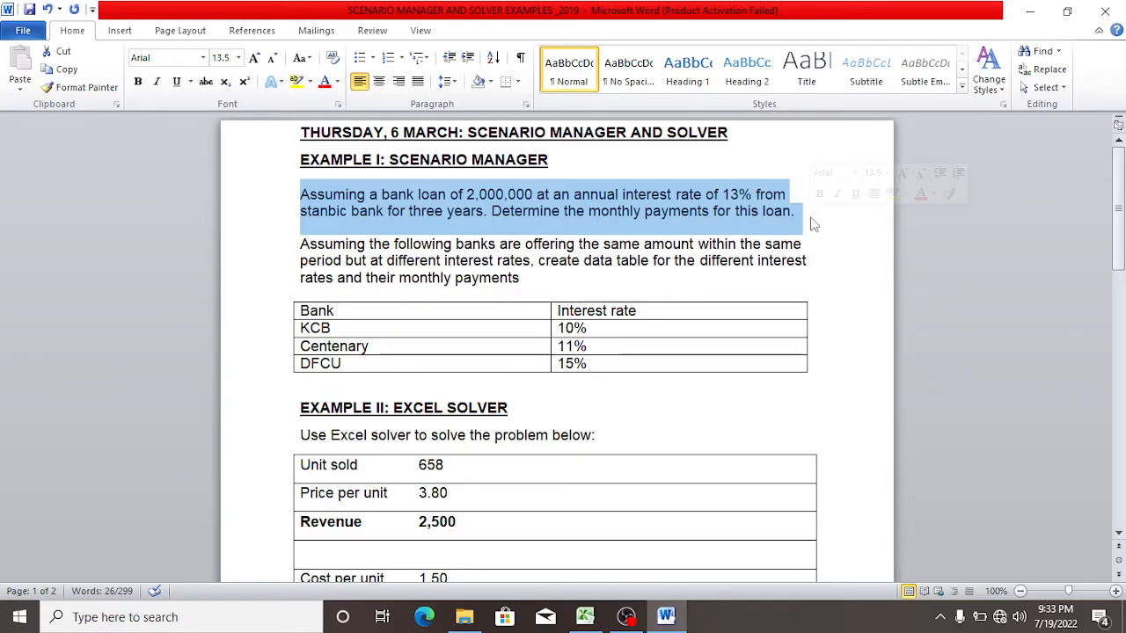
{"action": "left_click", "coordinate": [710, 199]}
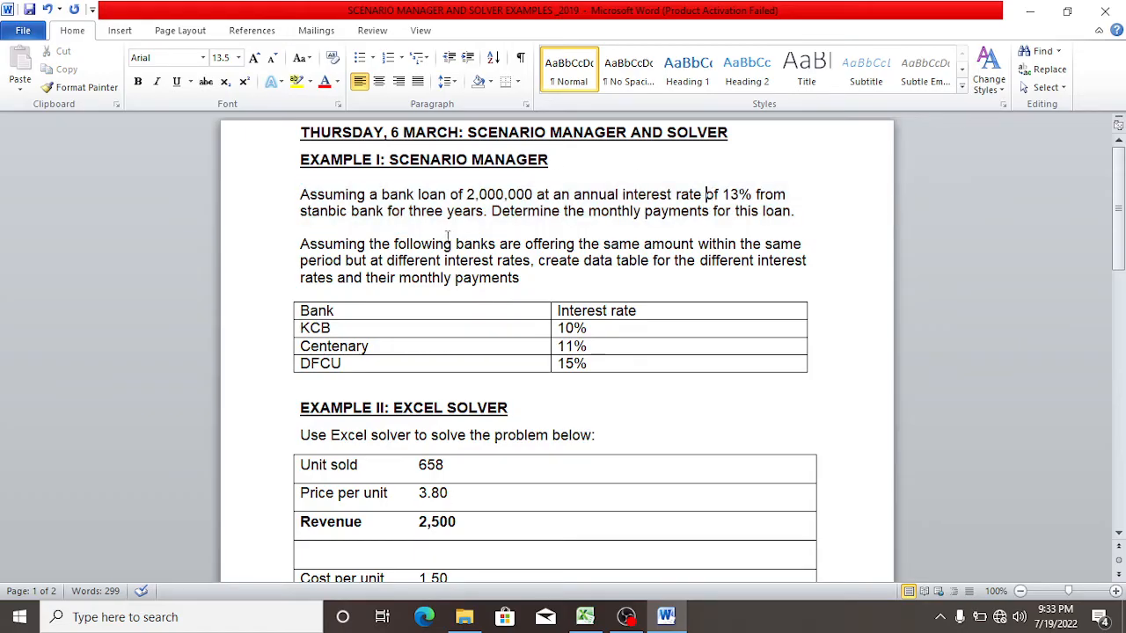
{"action": "left_click", "coordinate": [484, 211]}
Switch back to the Excel workbook and enter the label LOAN in A1 with the amount 2,000,000 in B1
{"action": "left_click", "coordinate": [585, 618]}
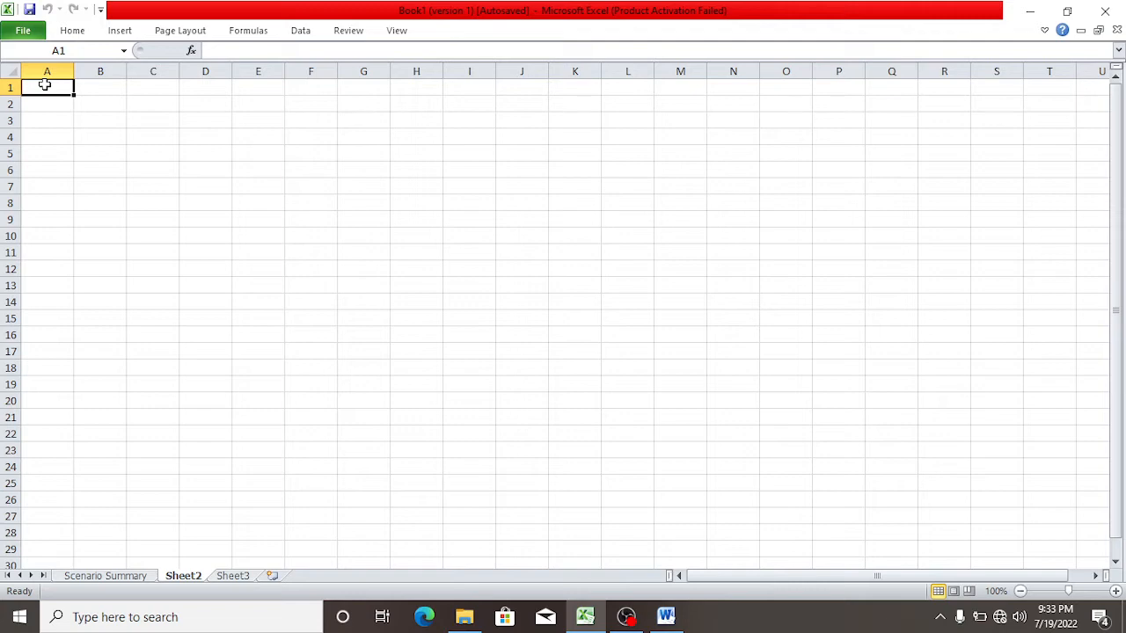
{"action": "type", "text": "lo"}
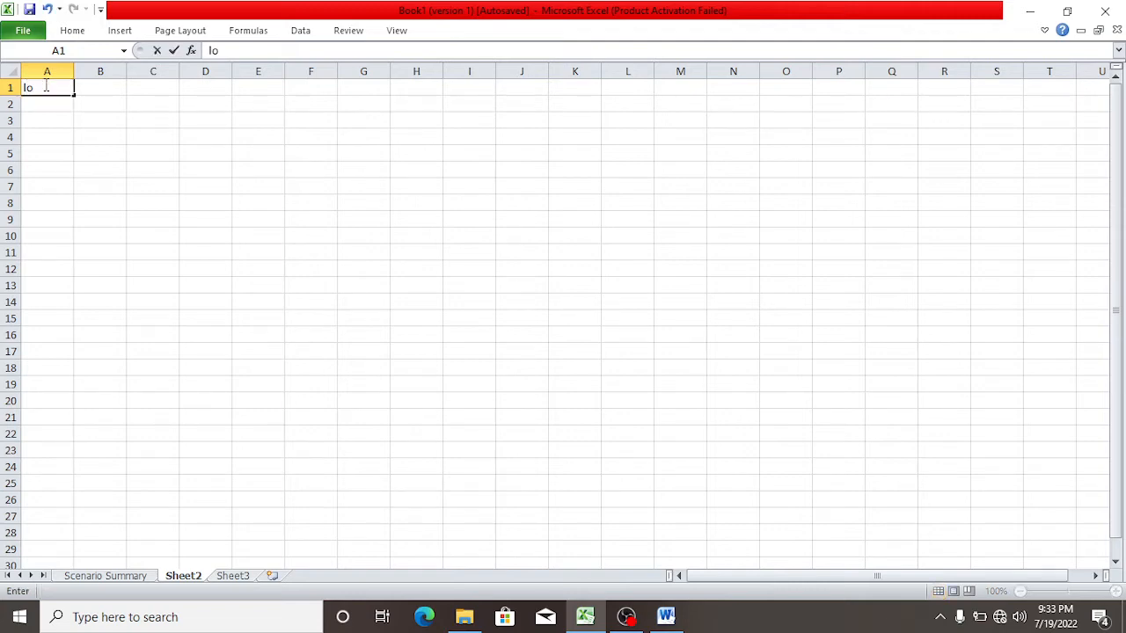
{"action": "key", "text": "BackSpace"}
{"action": "key", "text": "BackSpace"}
{"action": "type", "text": "LOAN"}
{"action": "left_click", "coordinate": [91, 88]}
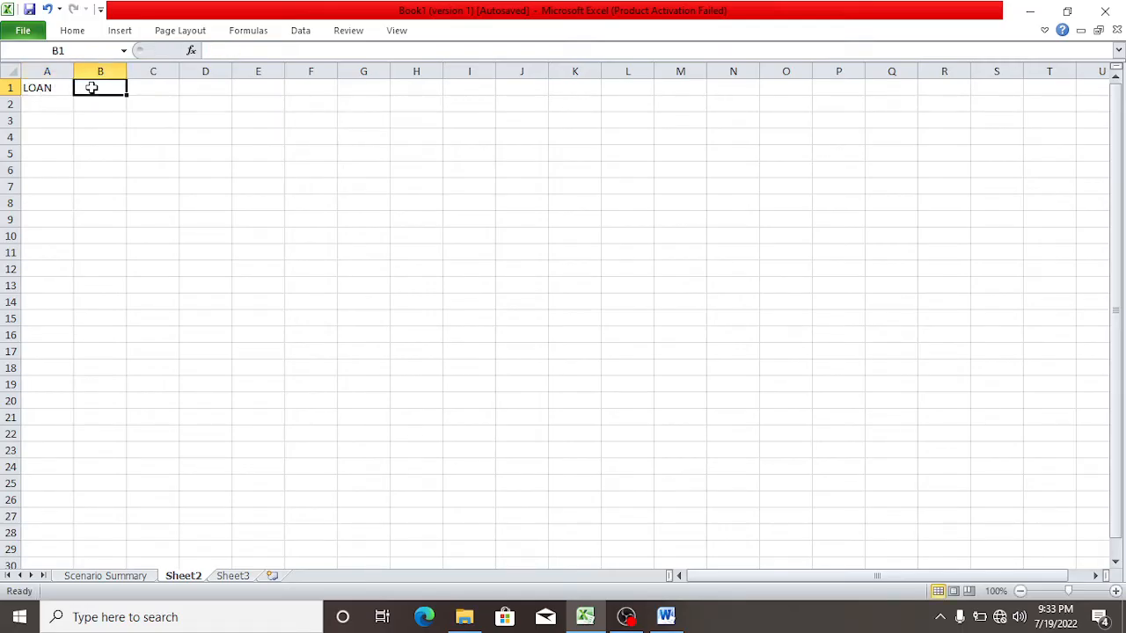
{"action": "type", "text": "2,000"}
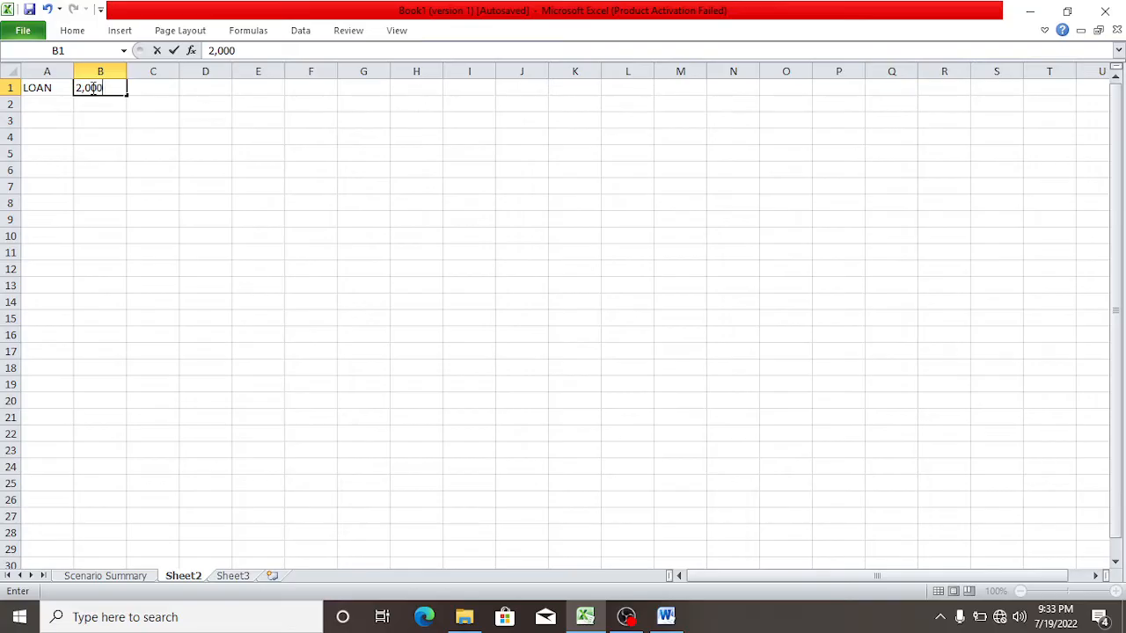
{"action": "type", "text": ",000"}
Enter the label PERIOD in A2 with the value 3 in B2
{"action": "left_click", "coordinate": [53, 105]}
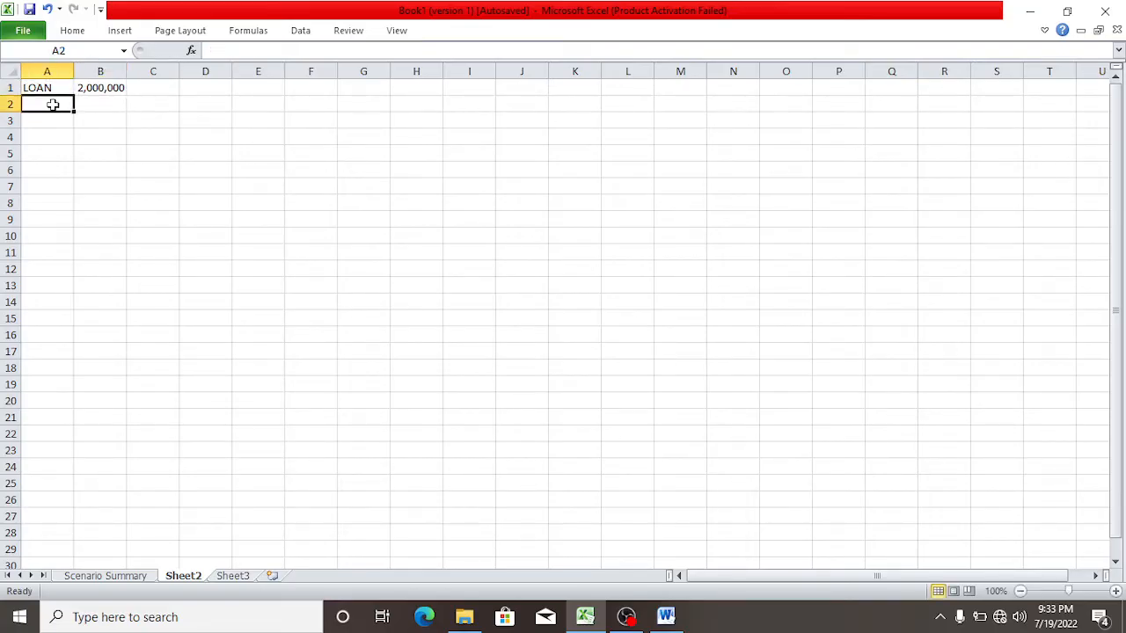
{"action": "type", "text": "PERO"}
{"action": "key", "text": "BackSpace"}
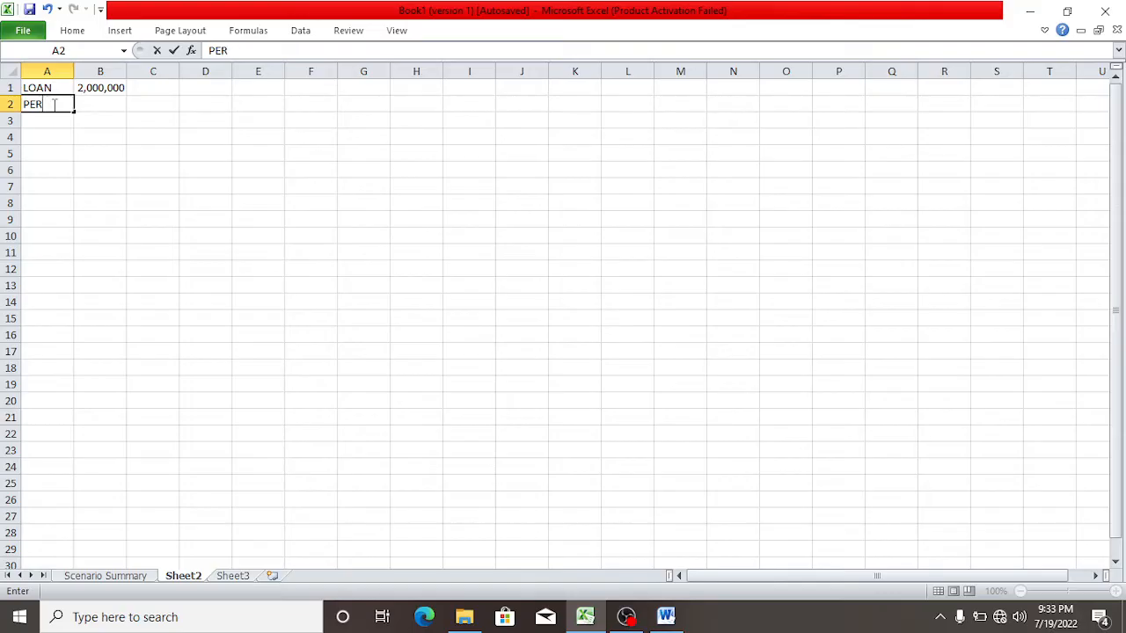
{"action": "type", "text": "IOD"}
{"action": "left_click", "coordinate": [95, 103]}
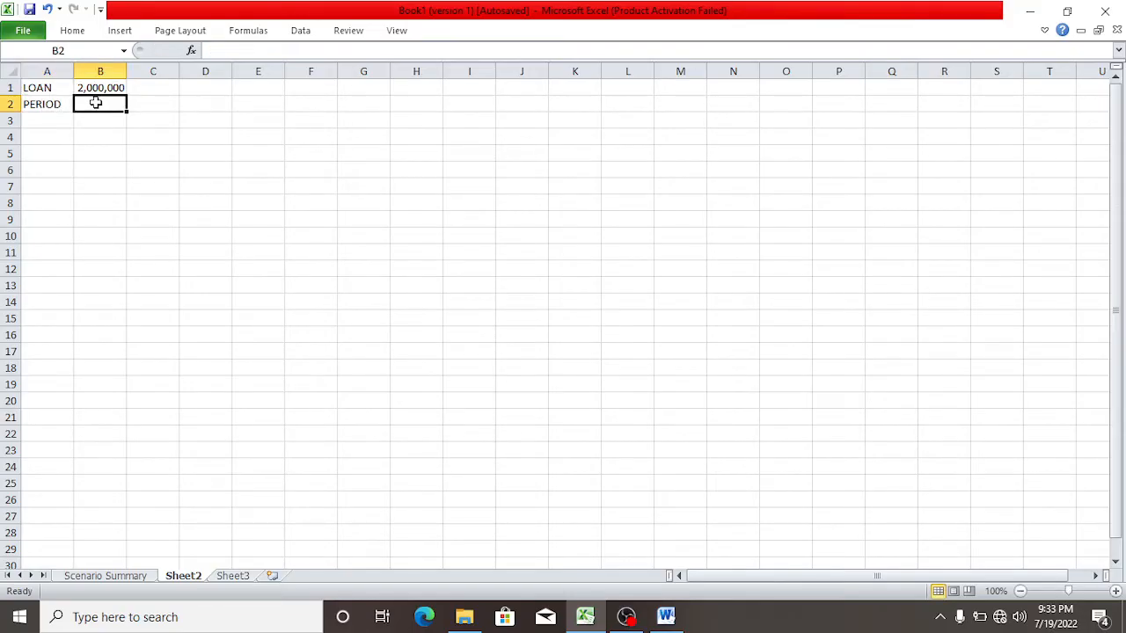
{"action": "type", "text": "3"}
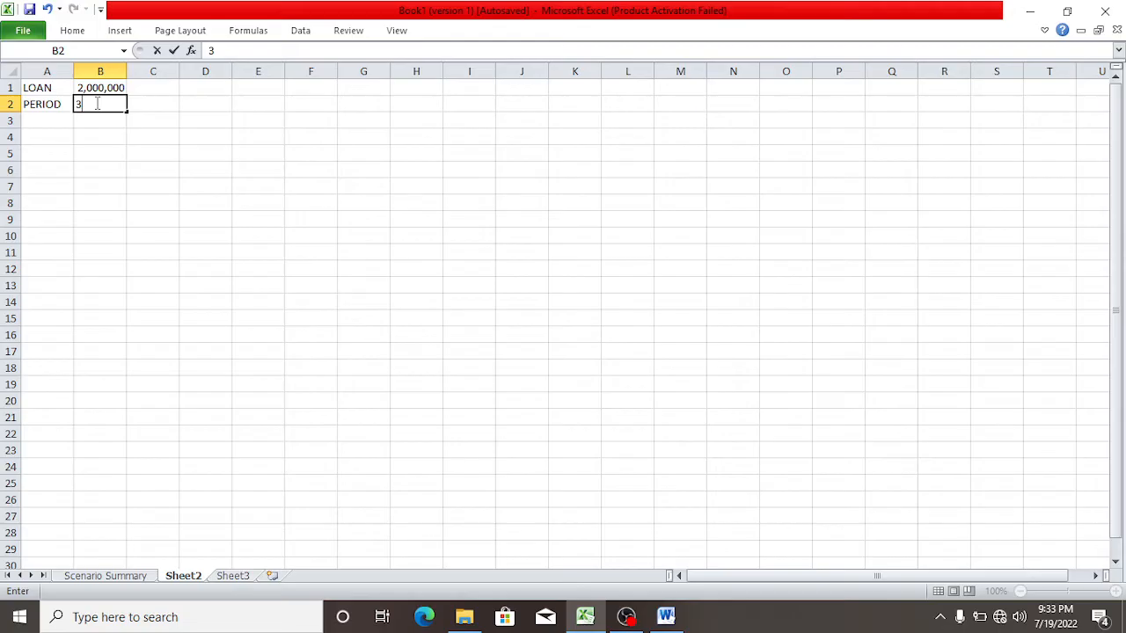
Enter the label INTEREST RATE in A3 and fit column A's width to it
{"action": "left_click", "coordinate": [56, 118]}
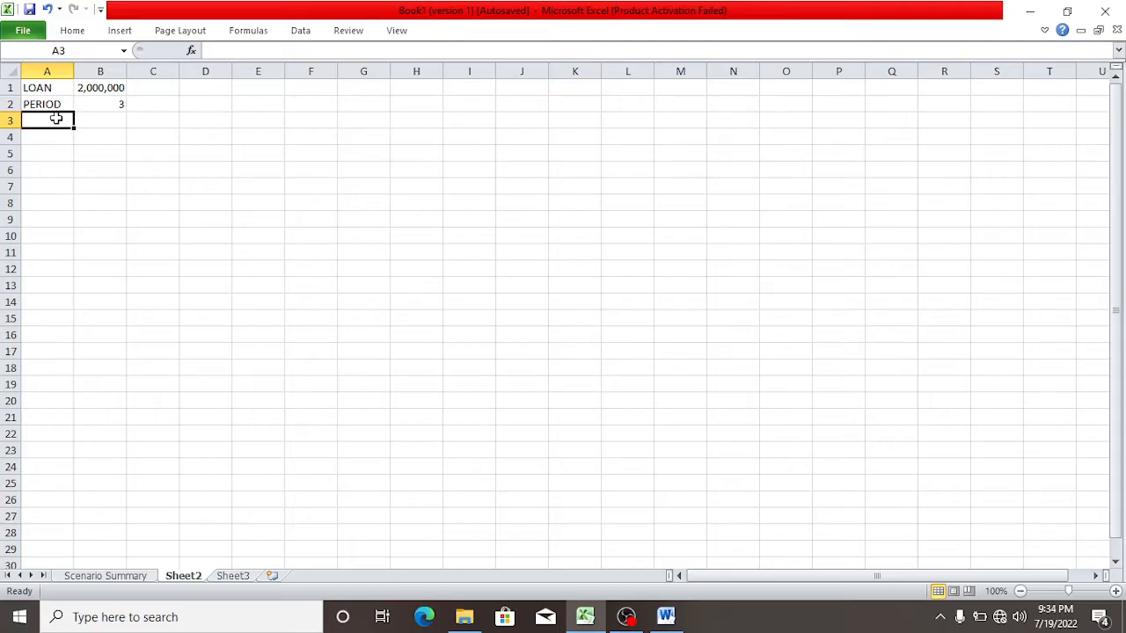
{"action": "type", "text": "INT"}
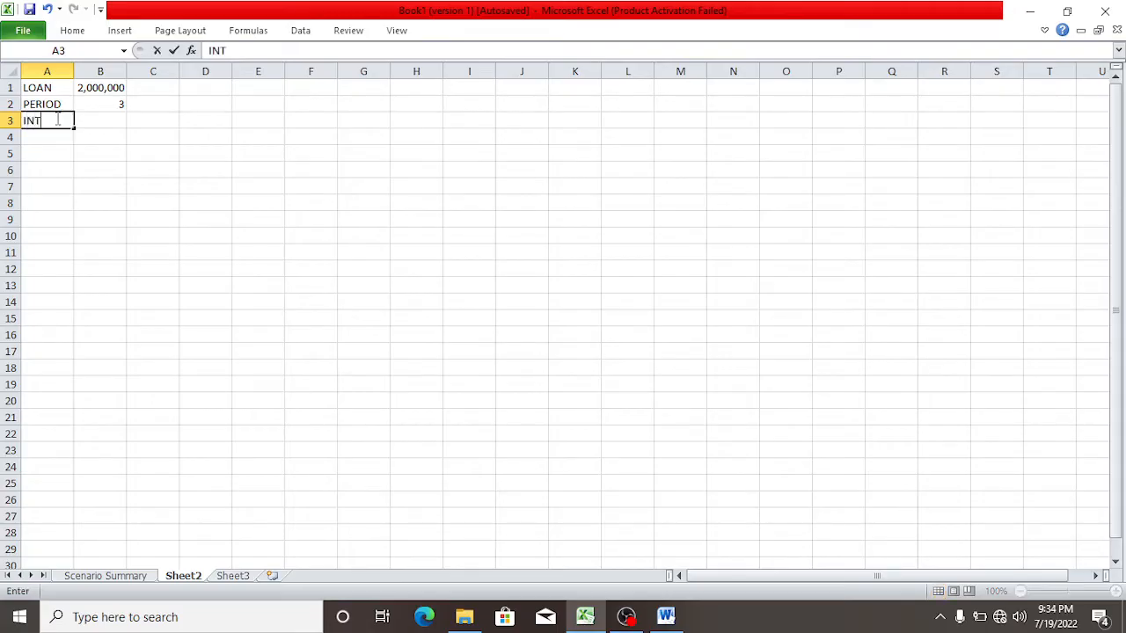
{"action": "type", "text": "EREST RATE"}
{"action": "left_click", "coordinate": [77, 70]}
{"action": "double_click", "coordinate": [74, 70]}
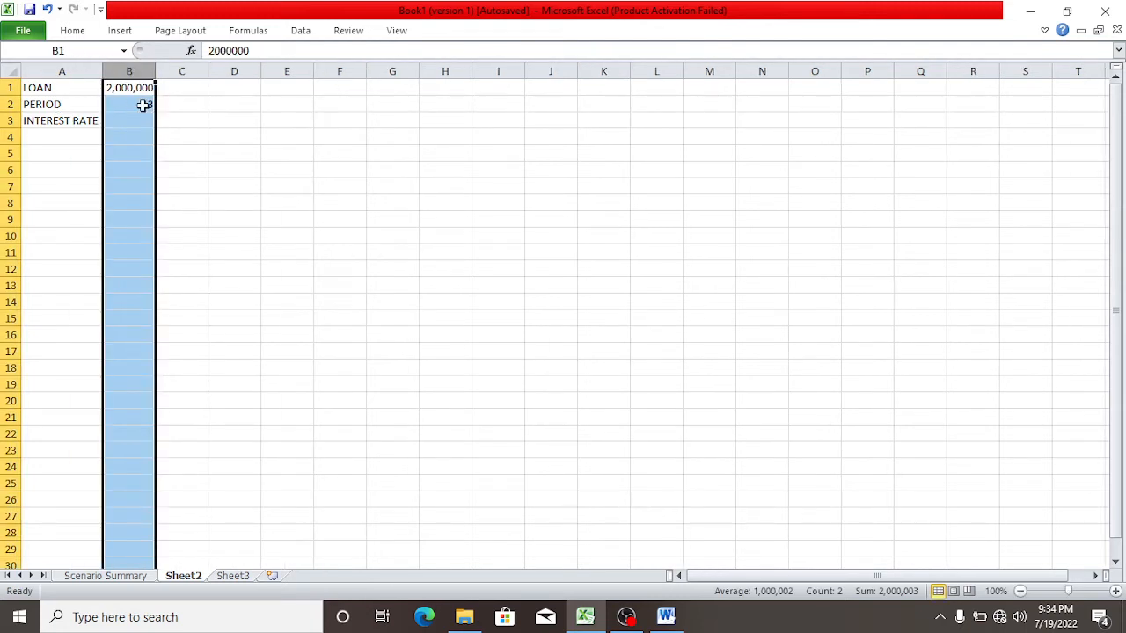
Enter the interest rate in B3 as the plain percentage 13%, without an equals sign
{"action": "left_click", "coordinate": [136, 121]}
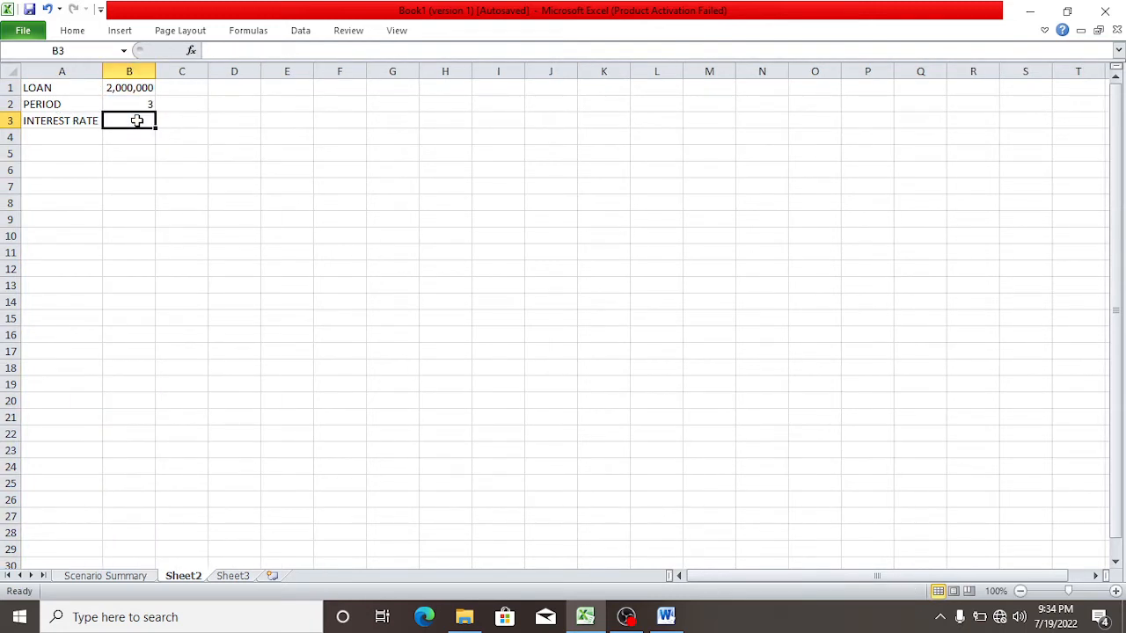
{"action": "type", "text": "=13"}
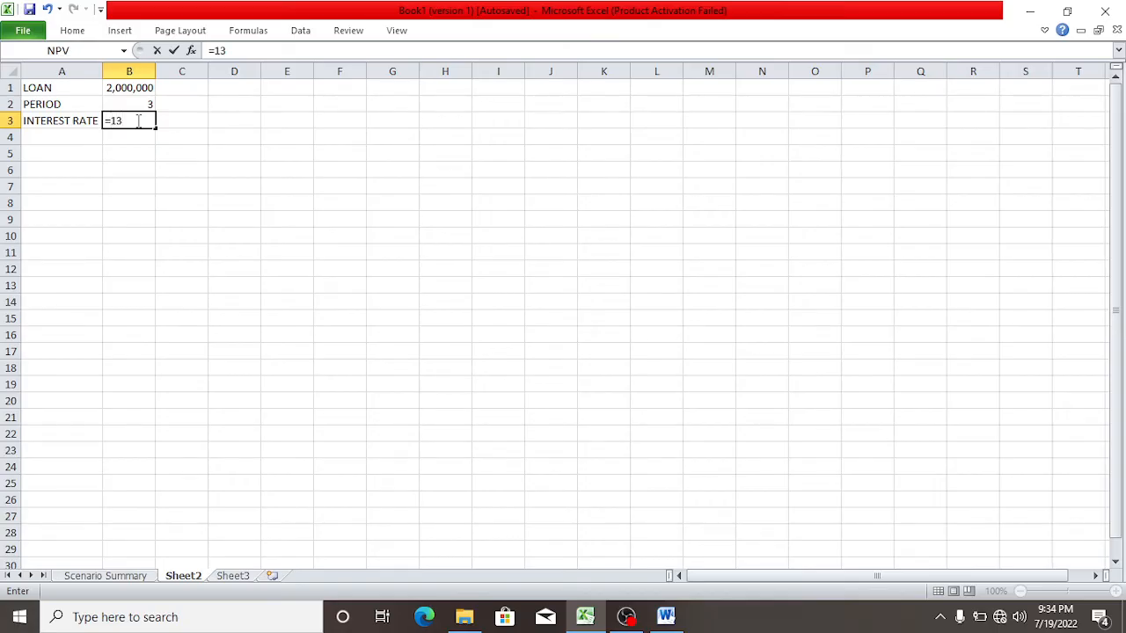
{"action": "type", "text": "%"}
{"action": "left_click", "coordinate": [77, 128]}
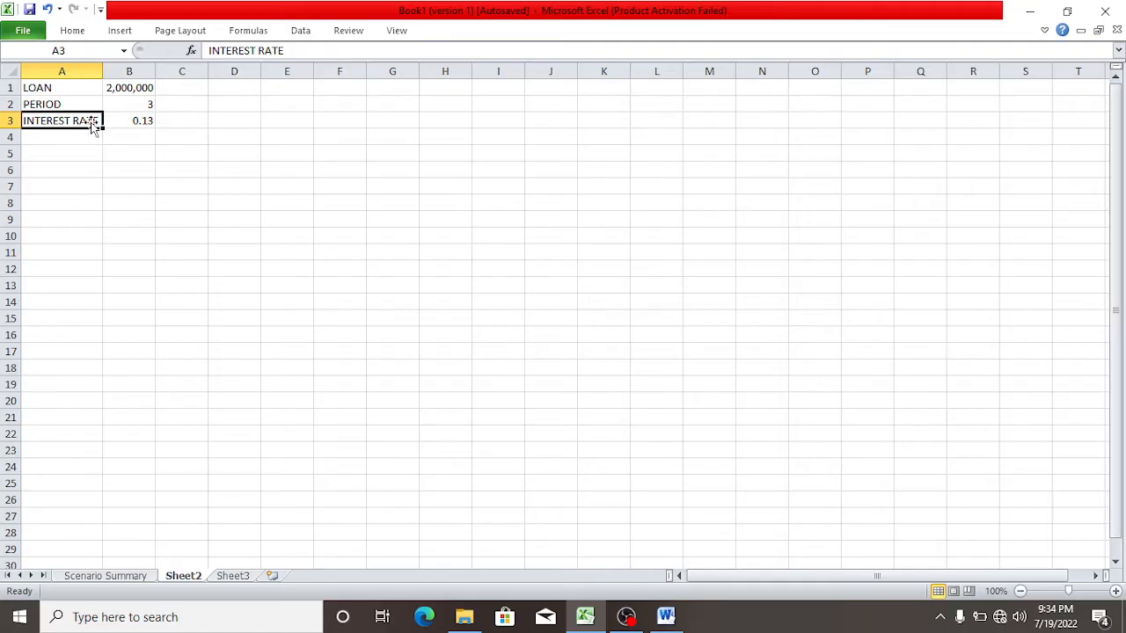
{"action": "double_click", "coordinate": [143, 121]}
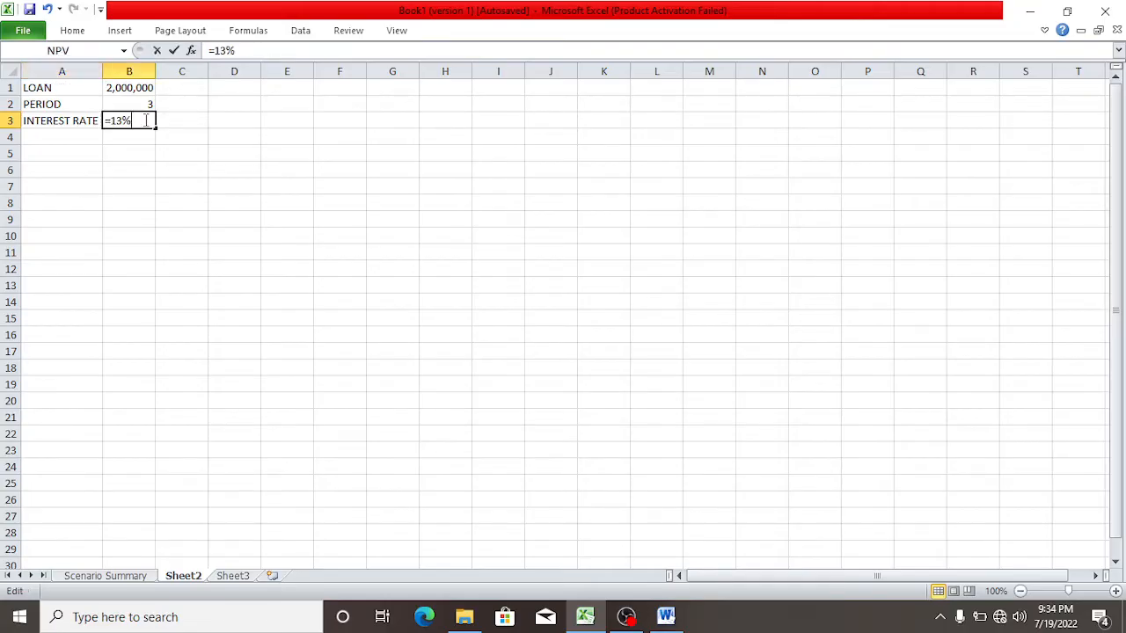
{"action": "left_click", "coordinate": [110, 121]}
{"action": "key", "text": "BackSpace"}
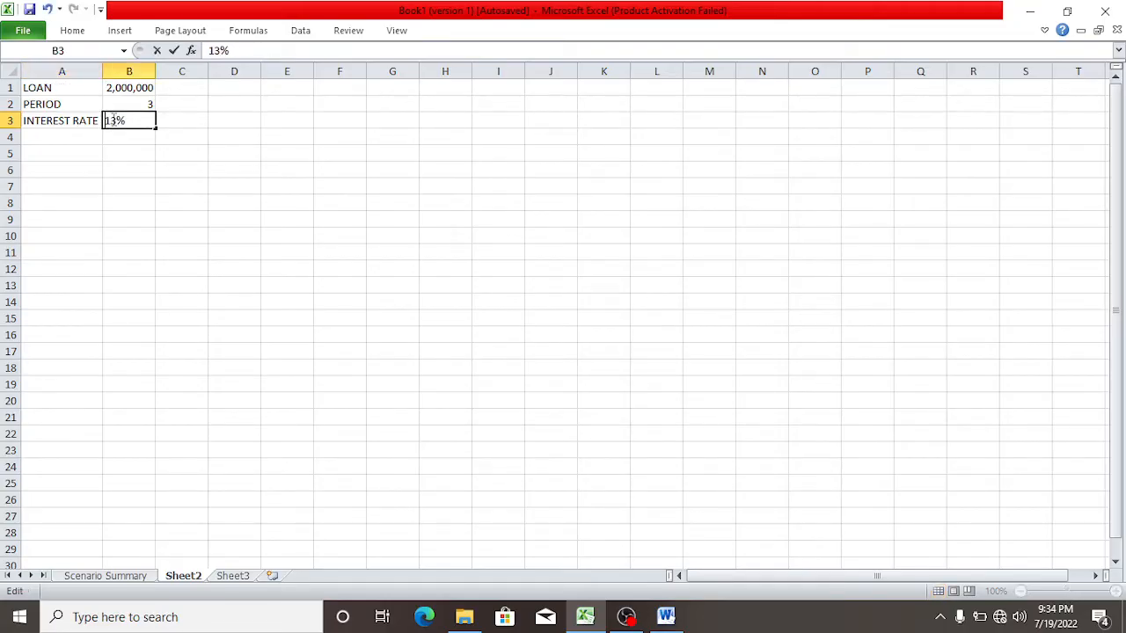
{"action": "left_click", "coordinate": [80, 137]}
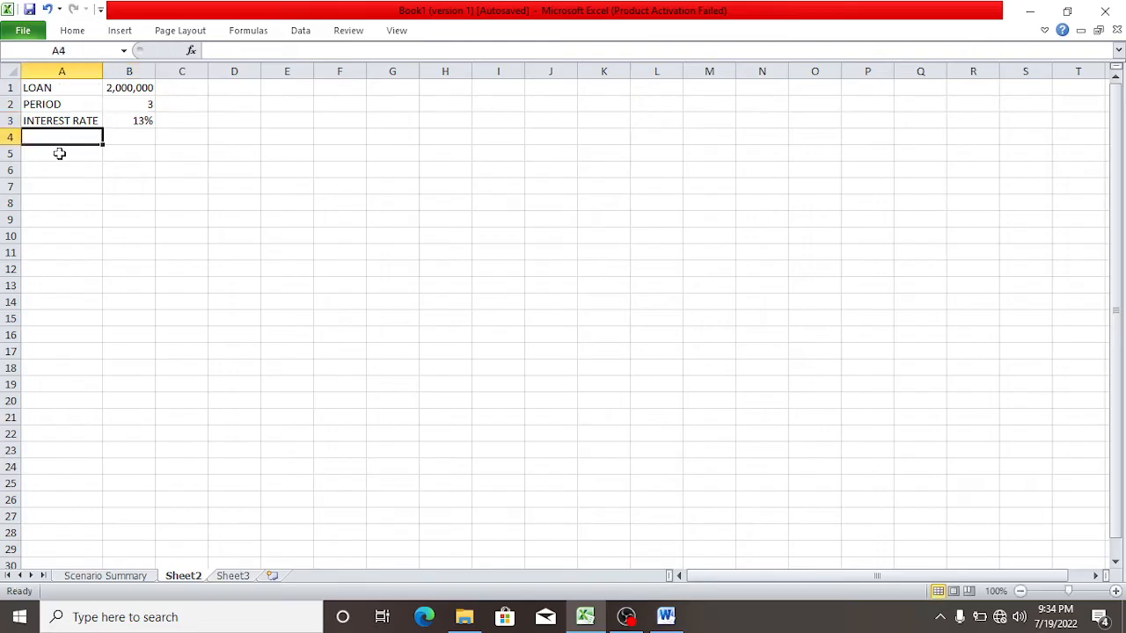
Enter the label MONTHLY PAYMENT in A5 and fit column A's width to it
{"action": "left_click", "coordinate": [62, 155]}
{"action": "type", "text": "MONTHL"}
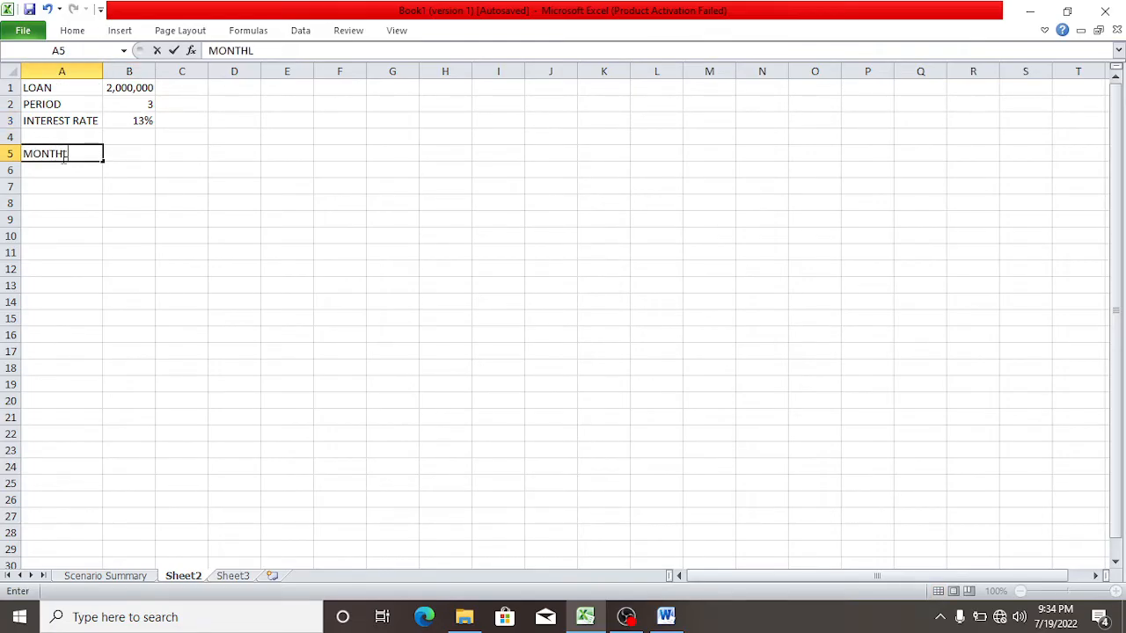
{"action": "type", "text": "Y INTEREST"}
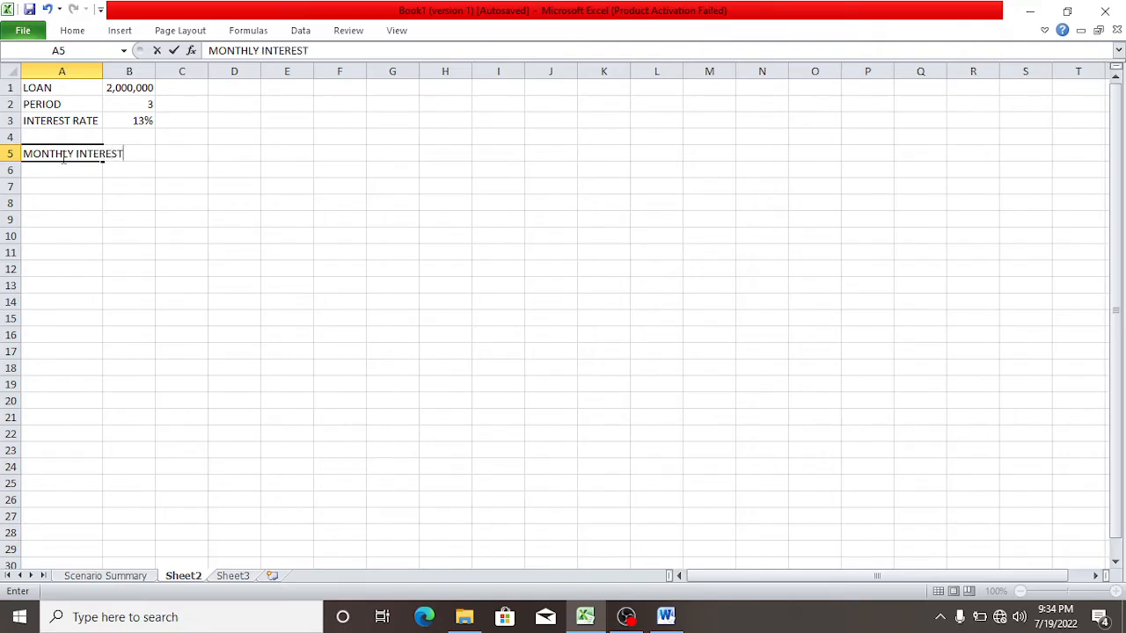
{"action": "key", "text": "BackSpace"}
{"action": "key", "text": "BackSpace"}
{"action": "key", "text": "BackSpace"}
{"action": "key", "text": "BackSpace"}
{"action": "key", "text": "BackSpace"}
{"action": "key", "text": "BackSpace"}
{"action": "key", "text": "BackSpace"}
{"action": "key", "text": "BackSpace"}
{"action": "key", "text": "BackSpace"}
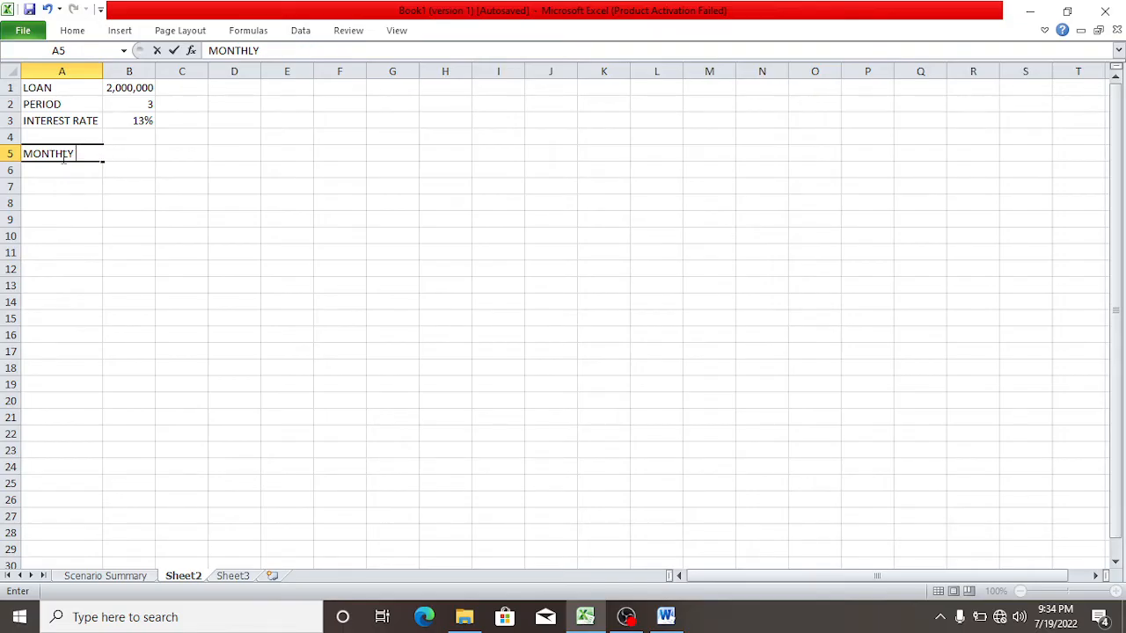
{"action": "type", "text": "PAYMENT"}
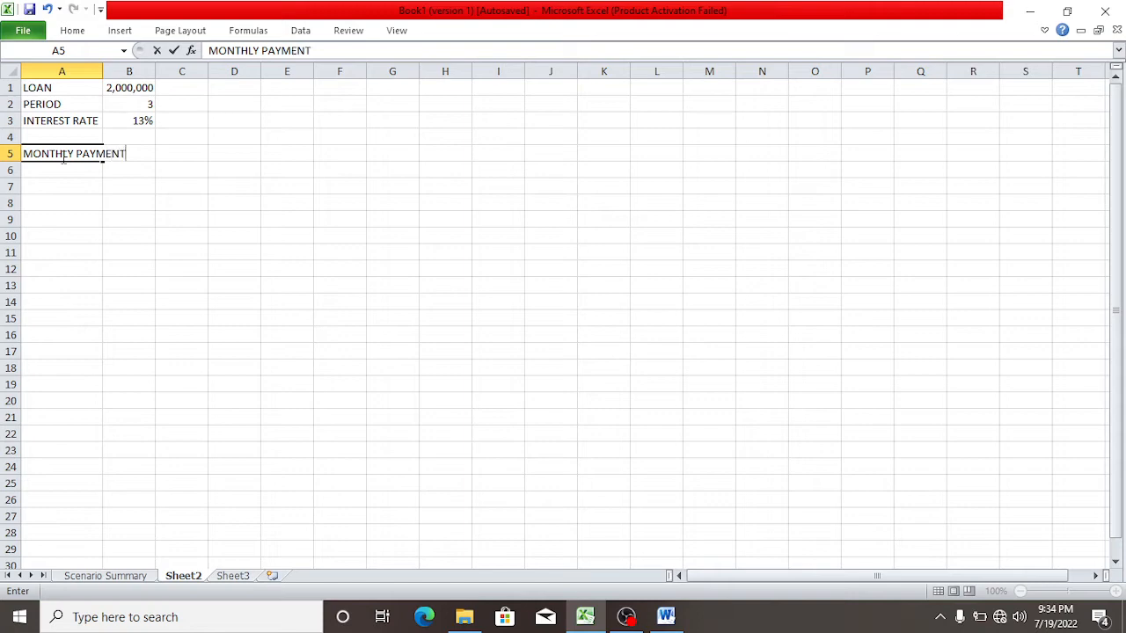
{"action": "left_click", "coordinate": [97, 70]}
{"action": "double_click", "coordinate": [102, 70]}
{"action": "left_click", "coordinate": [158, 151]}
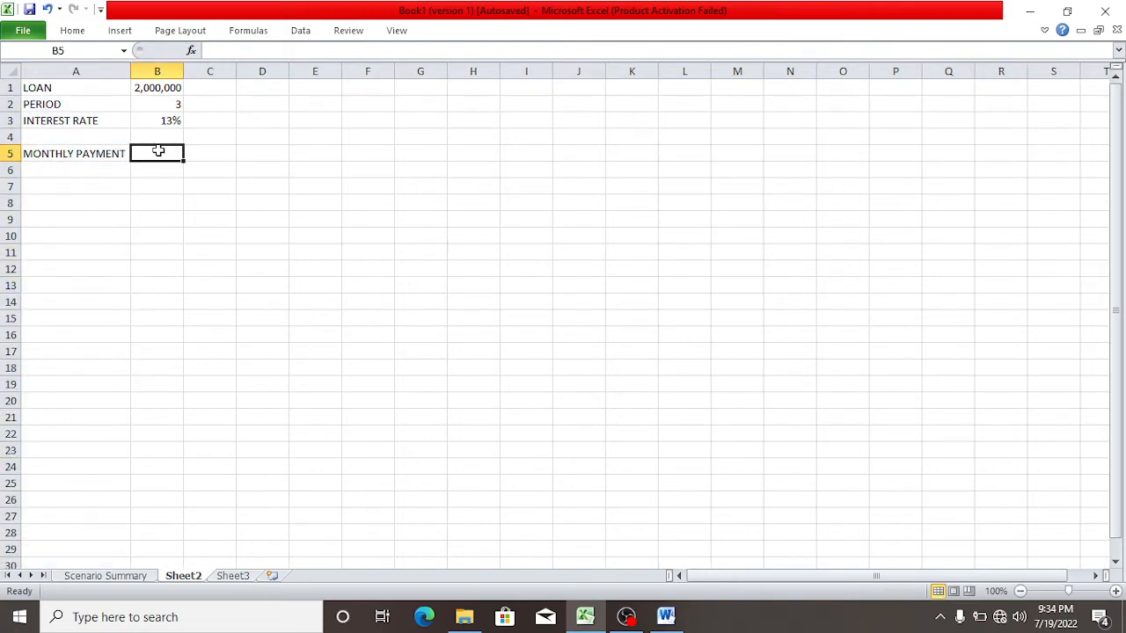
Convert the loan period to months in C2 with the formula =B2*12
{"action": "left_click", "coordinate": [205, 106]}
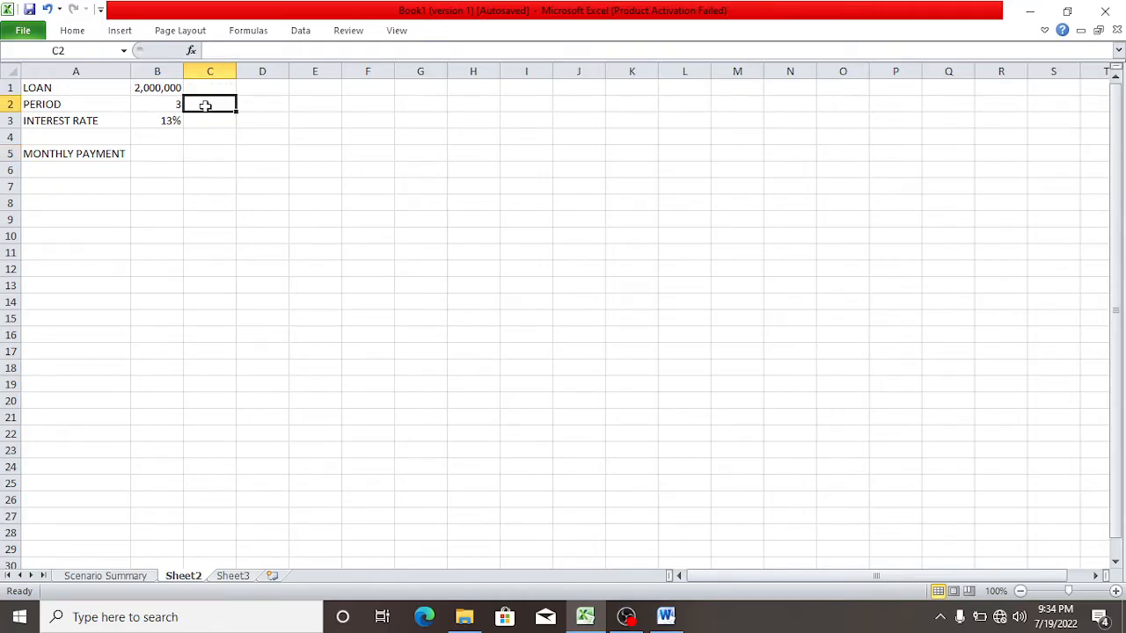
{"action": "type", "text": "="}
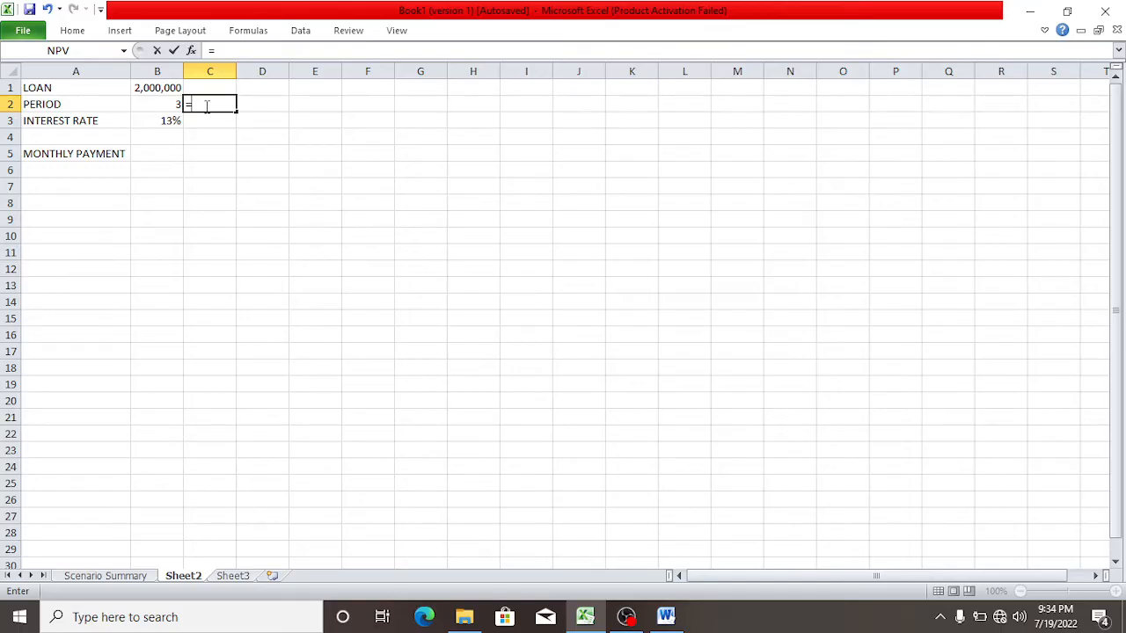
{"action": "left_click", "coordinate": [162, 104]}
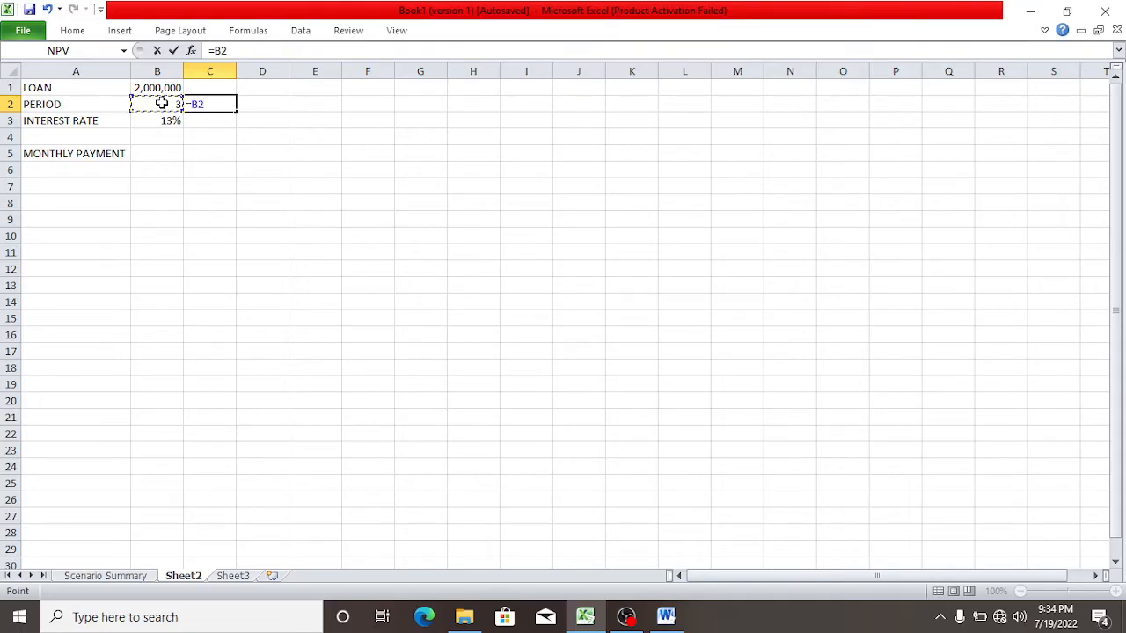
{"action": "type", "text": "*12"}
{"action": "key", "text": "Return"}
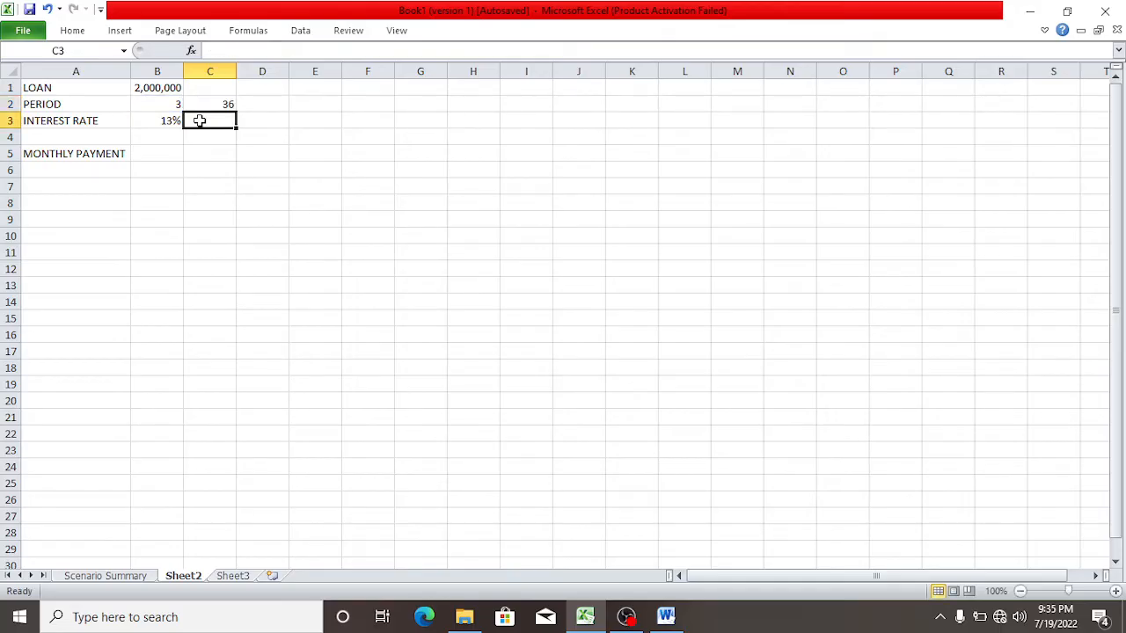
Calculate the monthly interest rate in C3 with the formula =B3/12
{"action": "type", "text": "="}
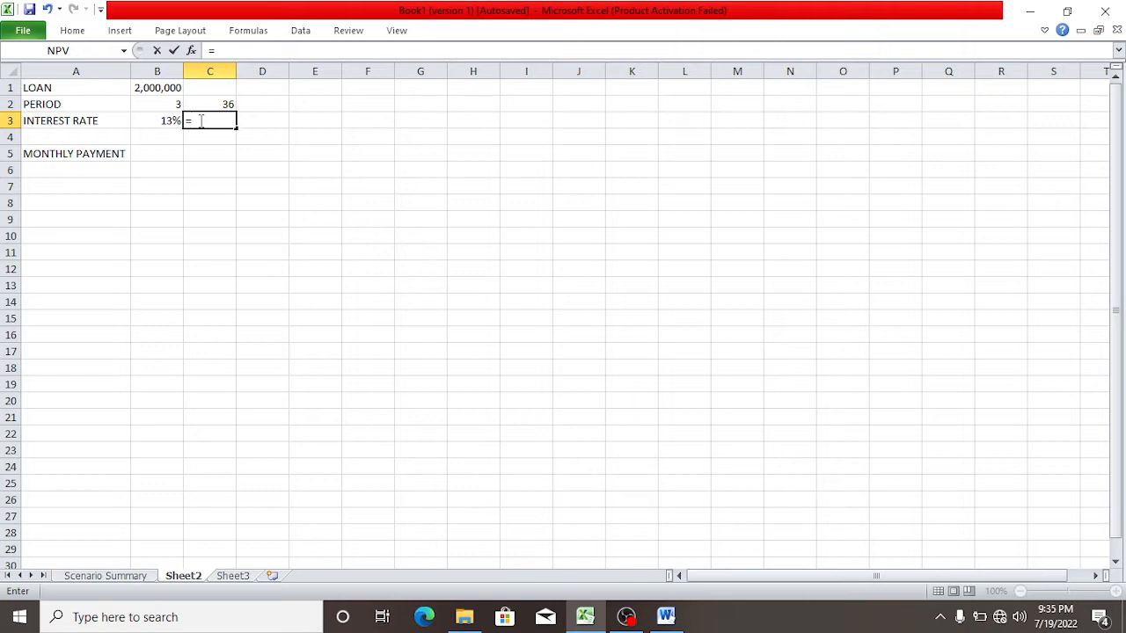
{"action": "left_click", "coordinate": [170, 122]}
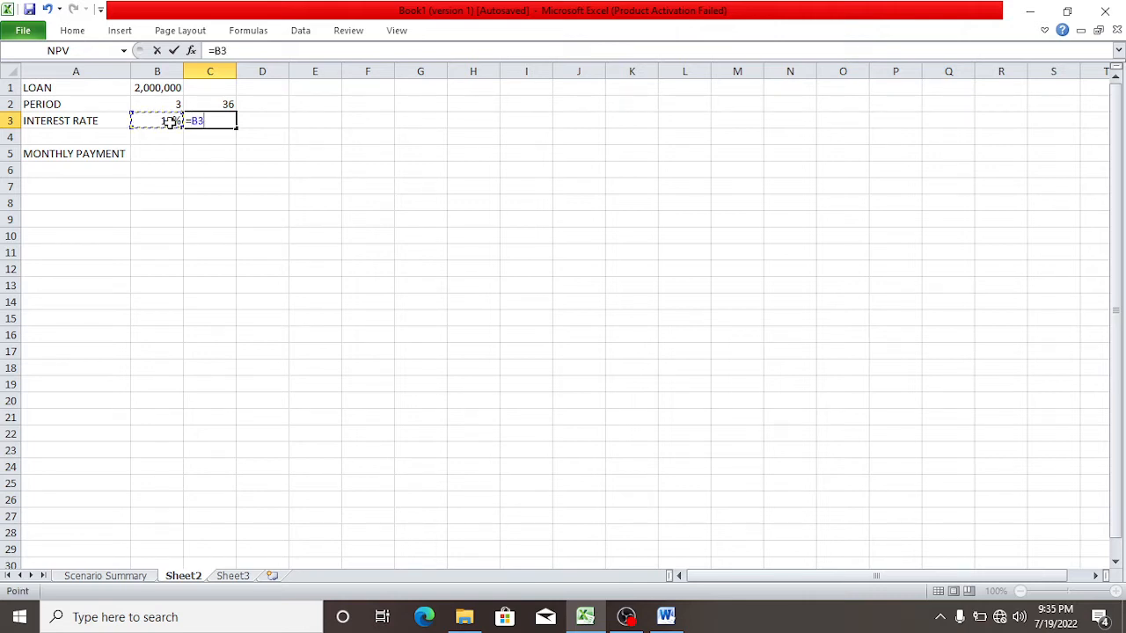
{"action": "type", "text": "/12"}
{"action": "key", "text": "Return"}
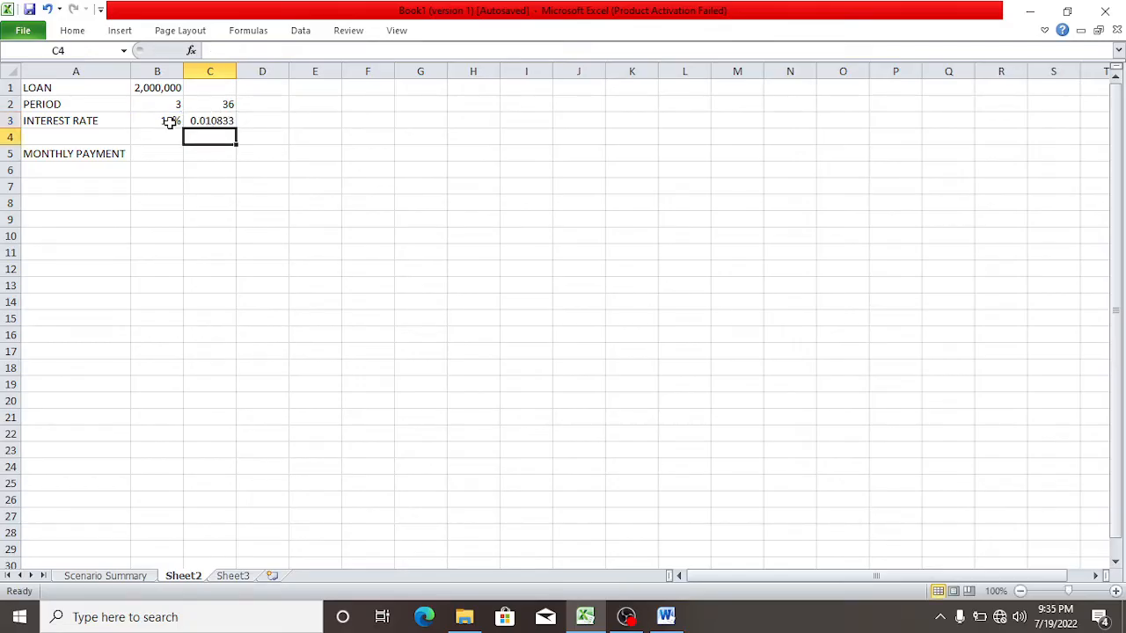
Calculate the monthly payment in B5 with the formula =PMT(C3,C2,-B1)
{"action": "left_click", "coordinate": [152, 158]}
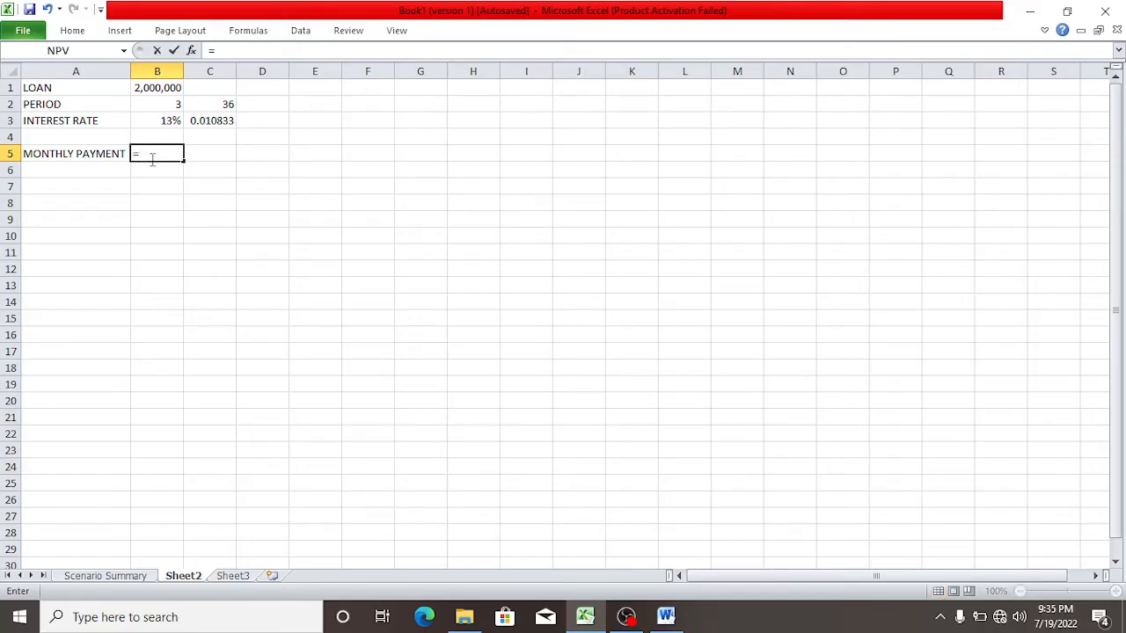
{"action": "type", "text": "PMT("}
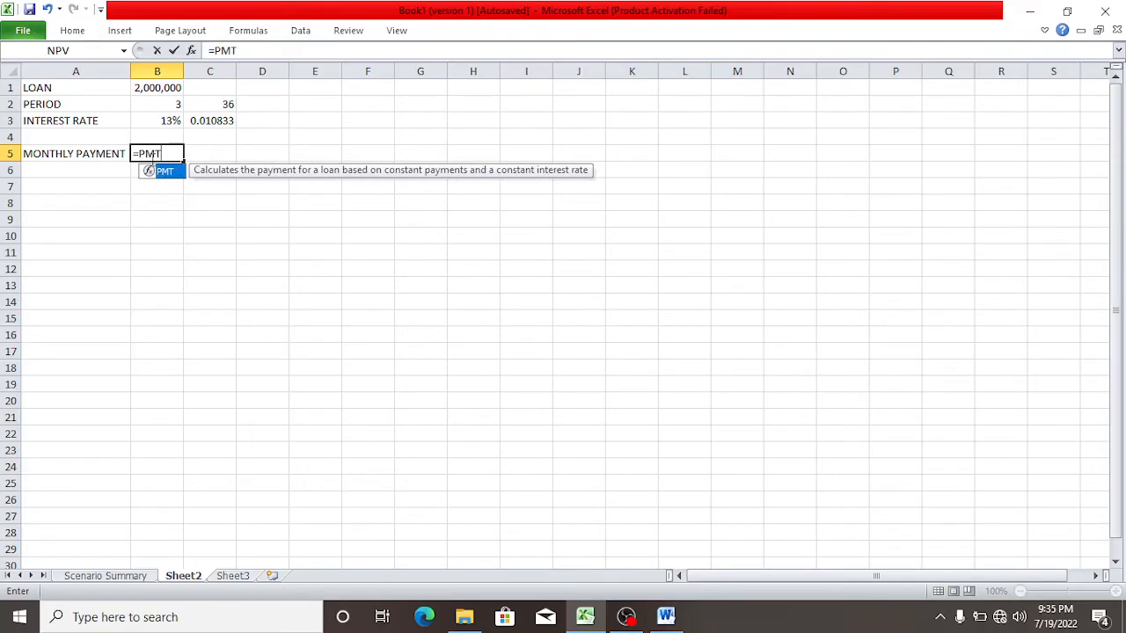
{"action": "double_click", "coordinate": [165, 169]}
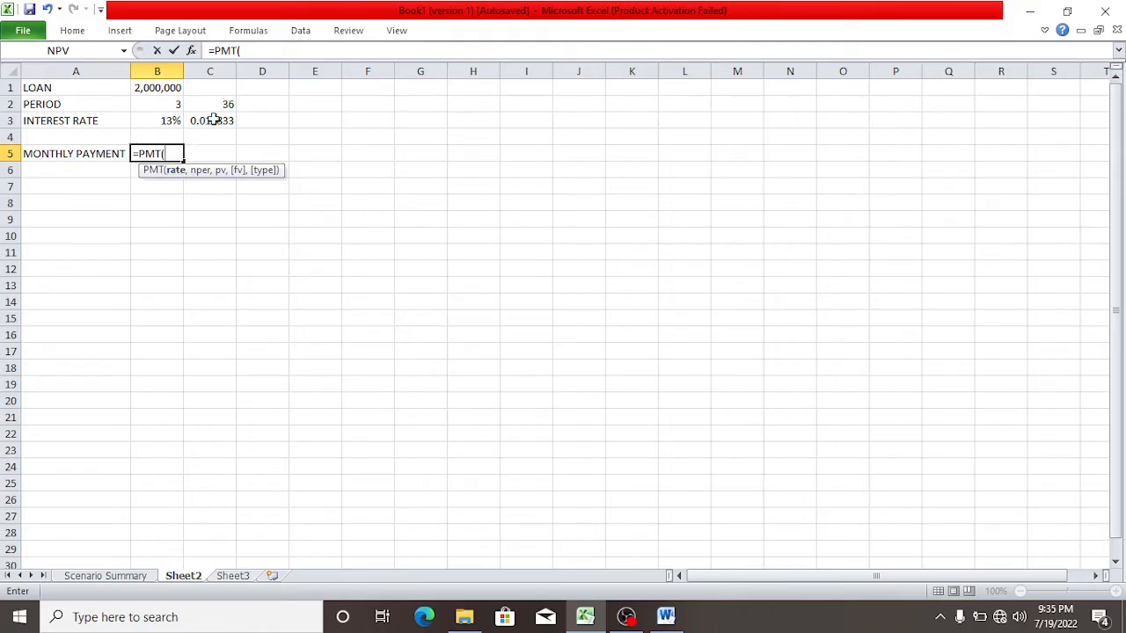
{"action": "left_click", "coordinate": [214, 120]}
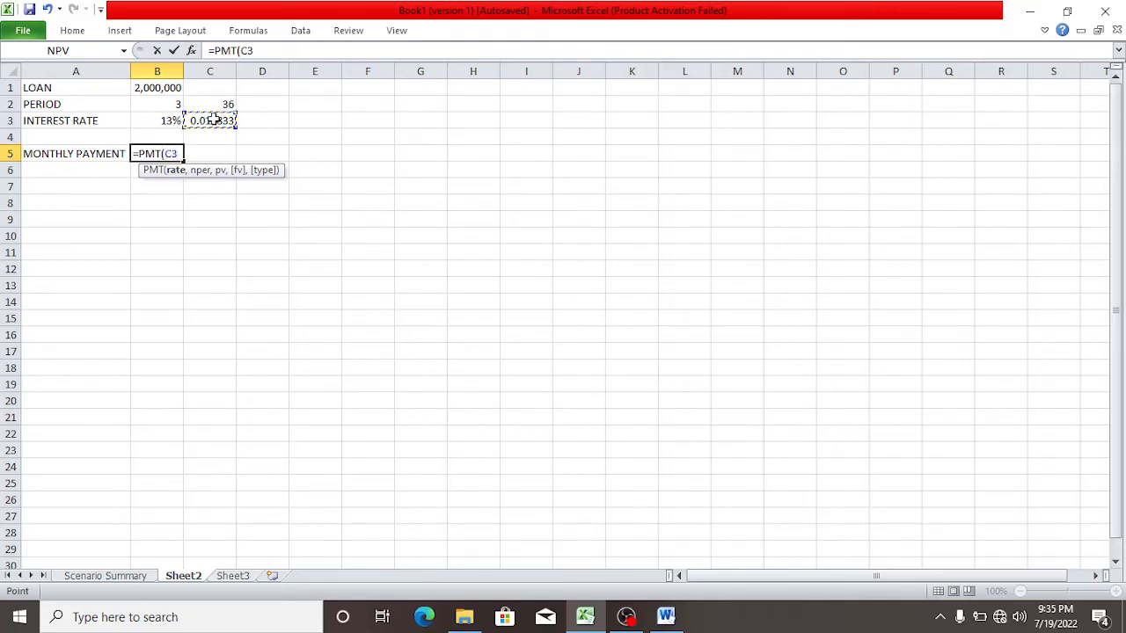
{"action": "type", "text": ","}
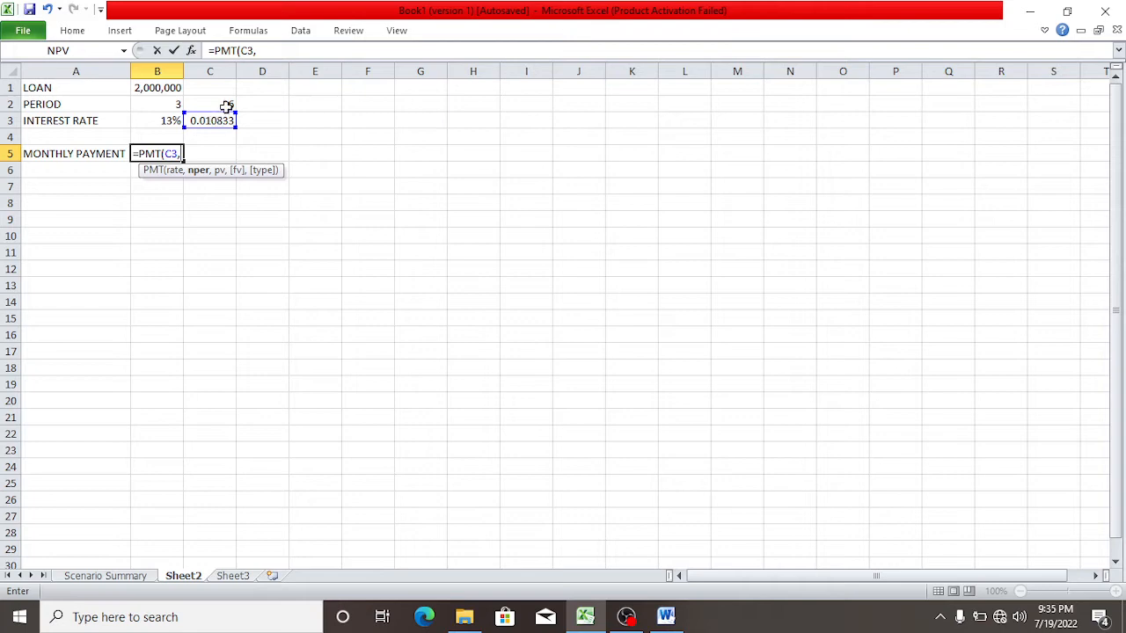
{"action": "left_click", "coordinate": [226, 104]}
{"action": "type", "text": ","}
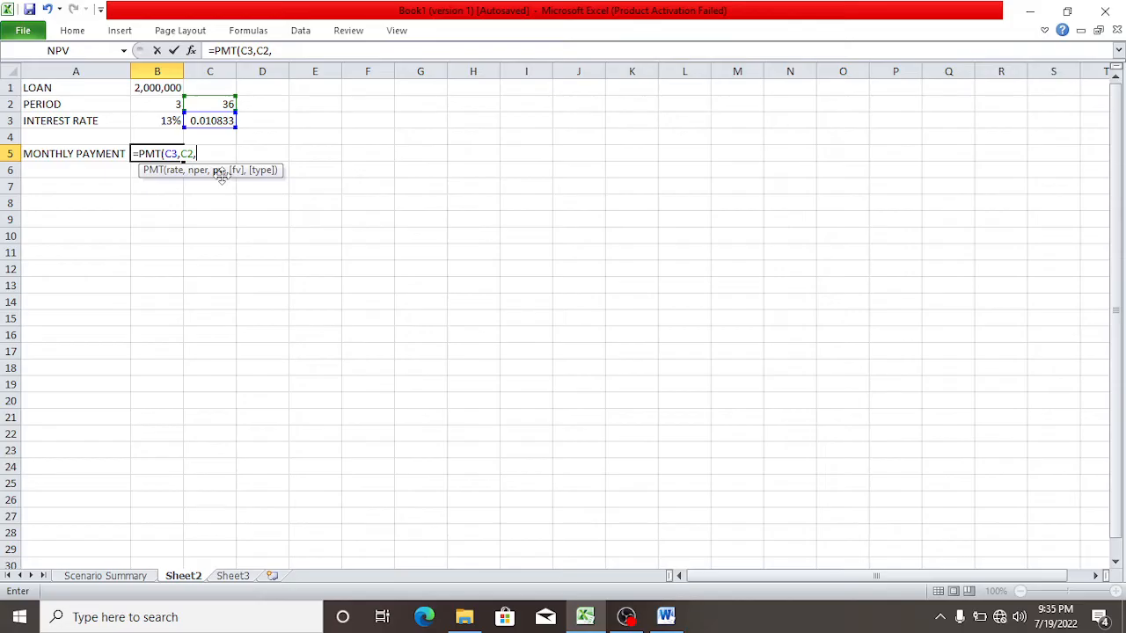
{"action": "type", "text": "-"}
{"action": "left_click", "coordinate": [154, 89]}
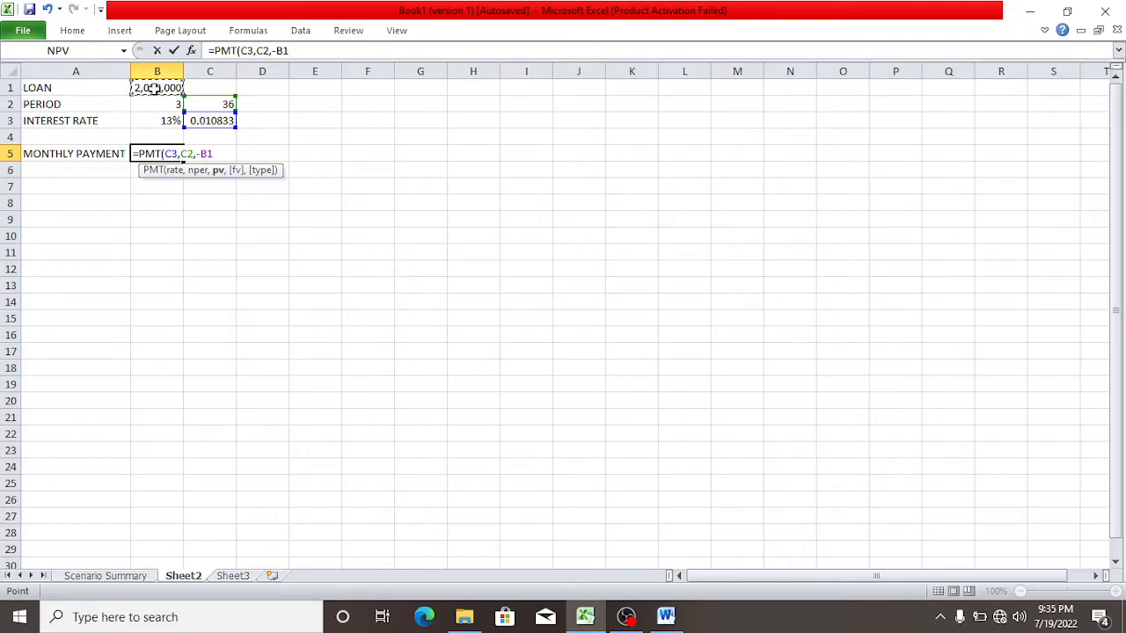
{"action": "type", "text": ")"}
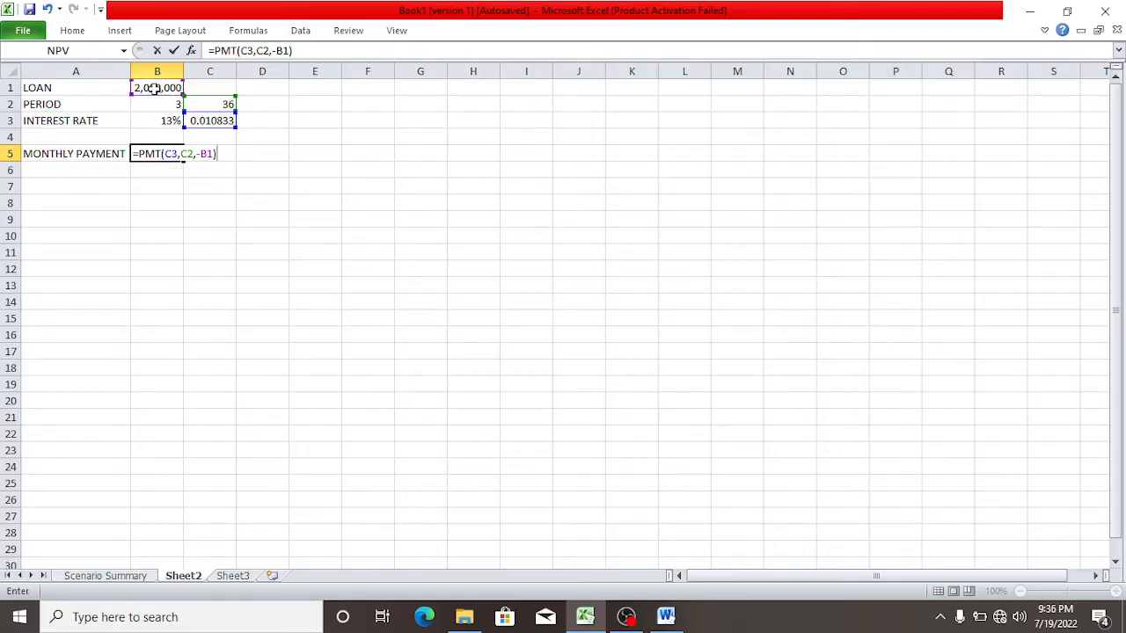
{"action": "key", "text": "Return"}
Format the monthly payment in B5 as currency with 0 decimal places and the UGX symbol
{"action": "left_click", "coordinate": [167, 154]}
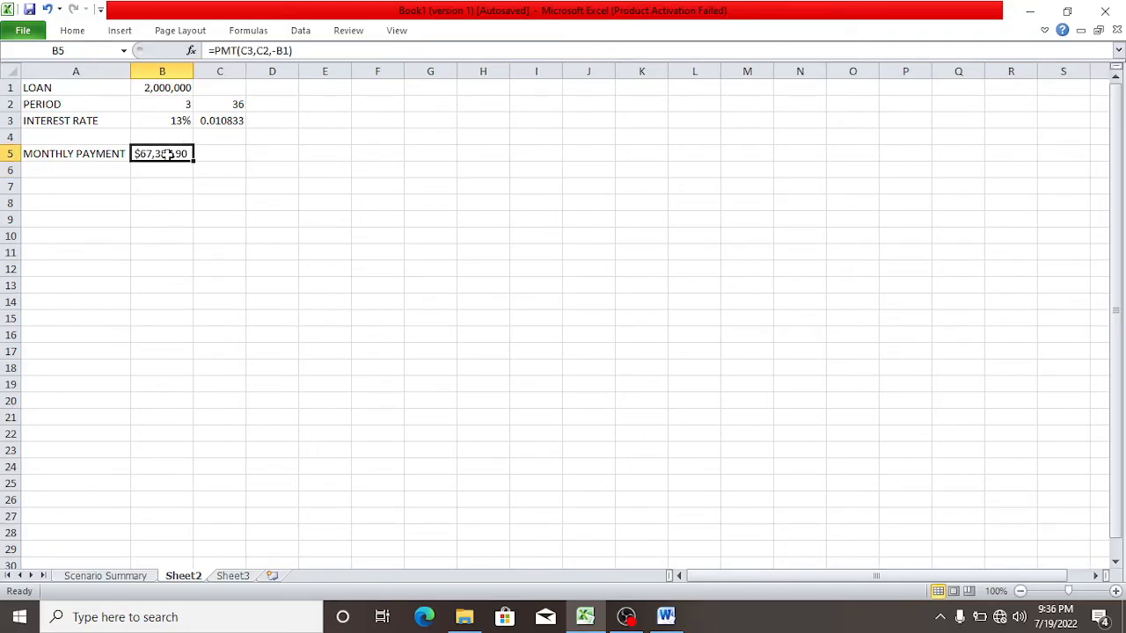
{"action": "right_click", "coordinate": [167, 154]}
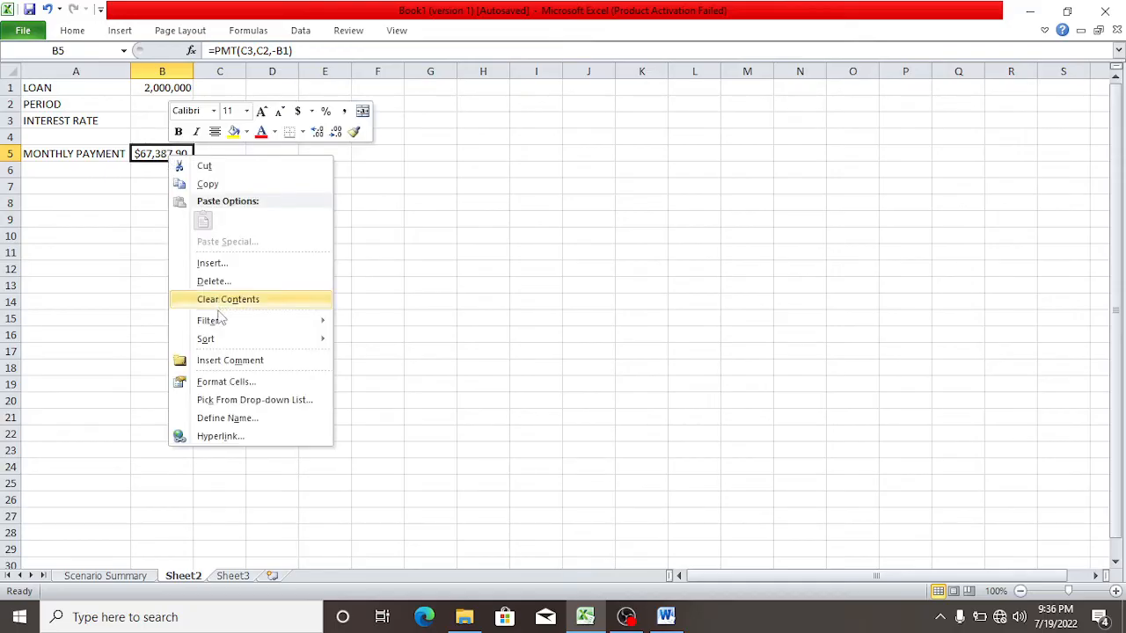
{"action": "key", "text": "Escape"}
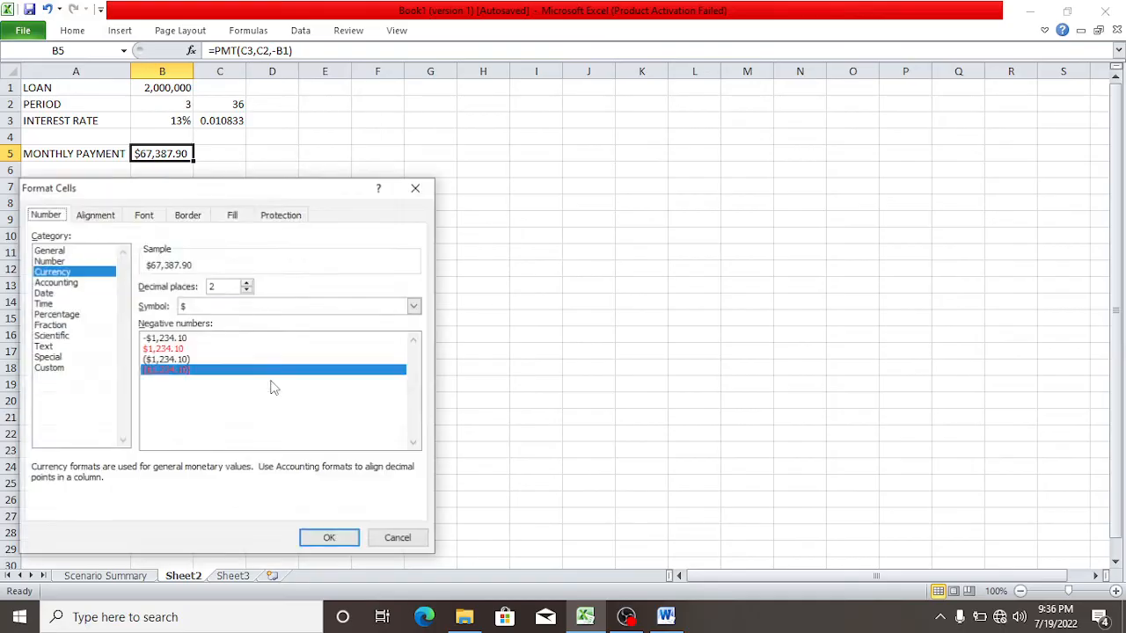
{"action": "left_click", "coordinate": [218, 287]}
{"action": "key", "text": "BackSpace"}
{"action": "type", "text": "0"}
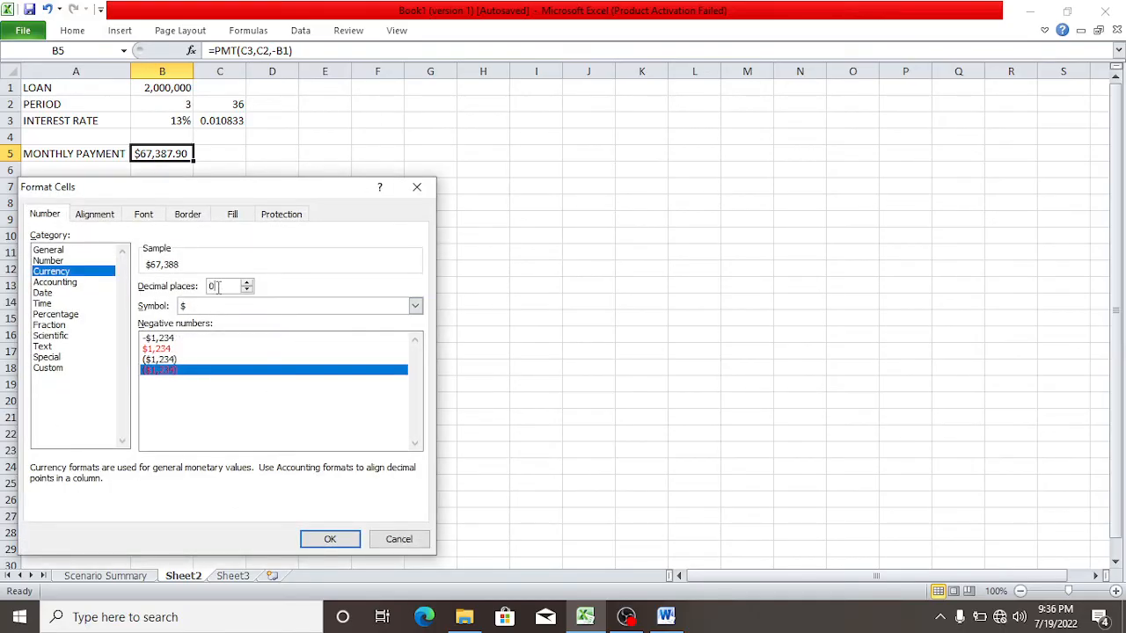
{"action": "left_click", "coordinate": [192, 308]}
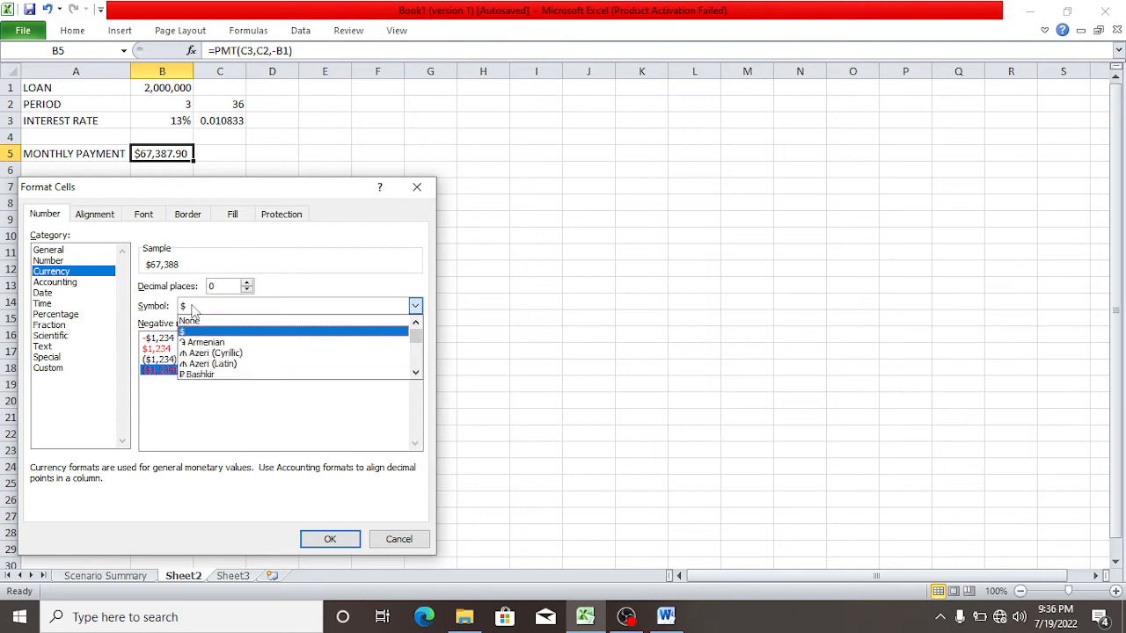
{"action": "key", "text": "u"}
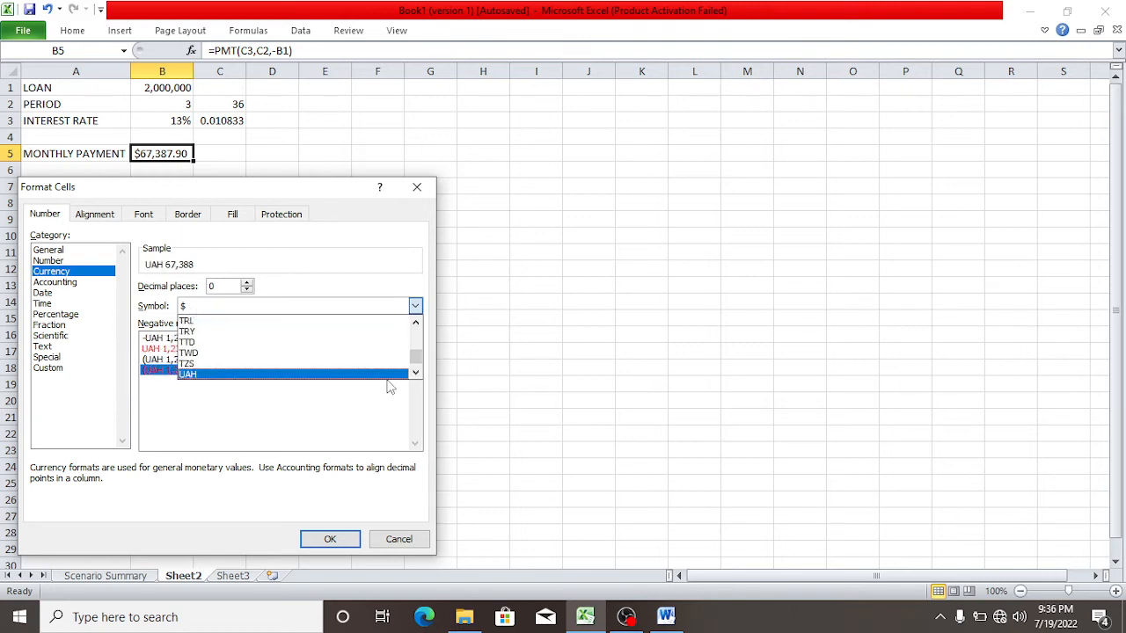
{"action": "left_click", "coordinate": [420, 374]}
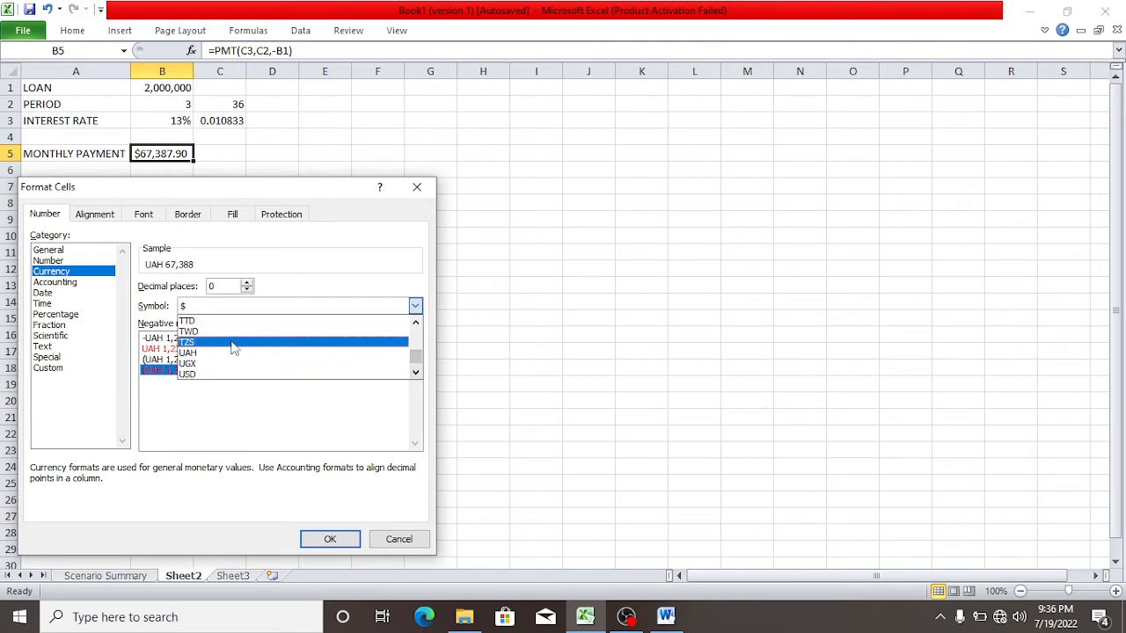
{"action": "left_click", "coordinate": [199, 370]}
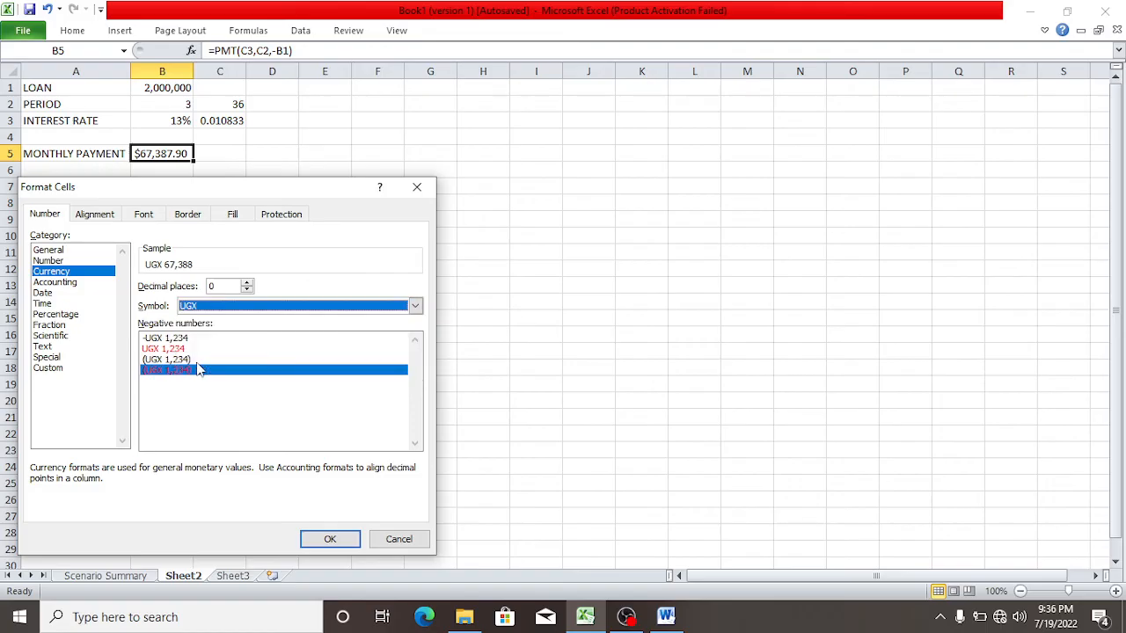
{"action": "left_click", "coordinate": [350, 539]}
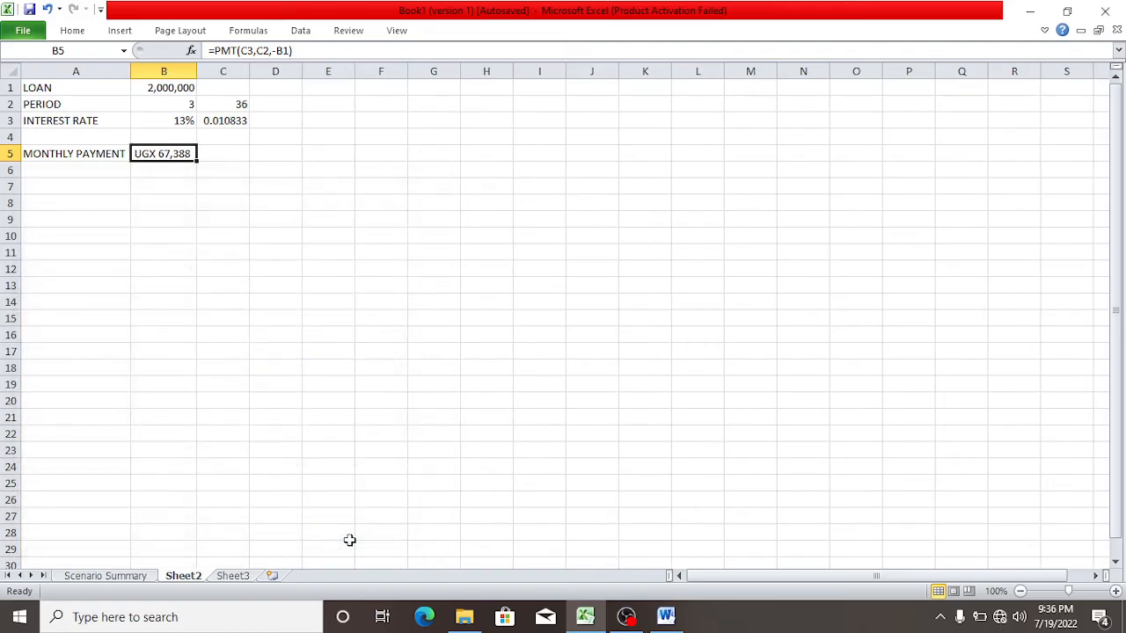
Enter the table headings BANK in A7 and INTEREST RATE in B7, and fit column B's width to its contents
{"action": "left_click", "coordinate": [56, 183]}
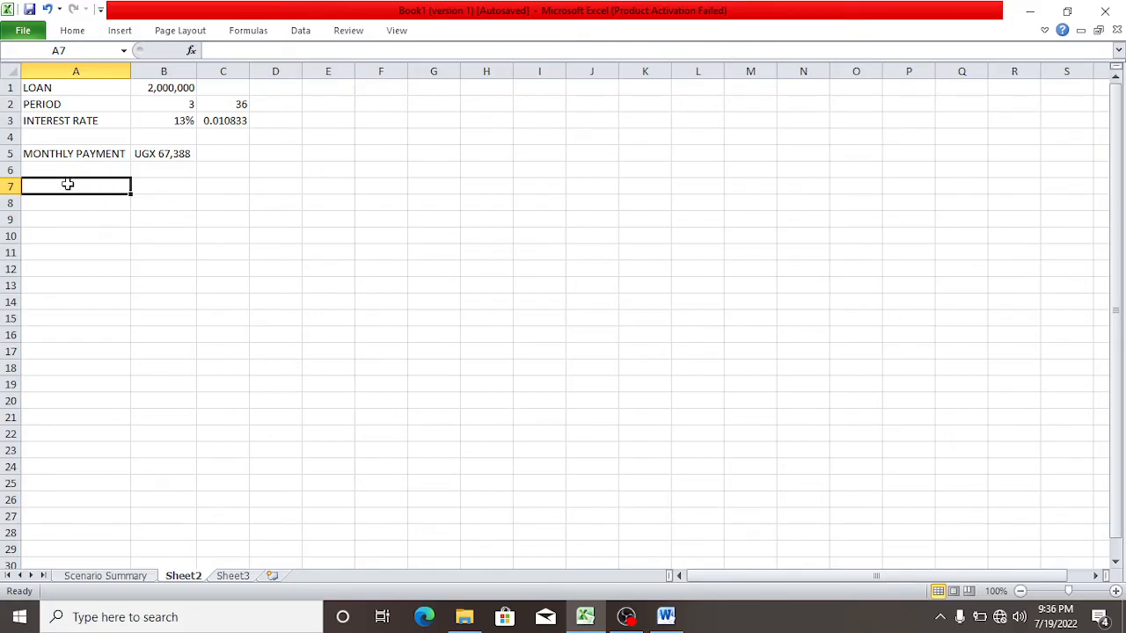
{"action": "type", "text": "B"}
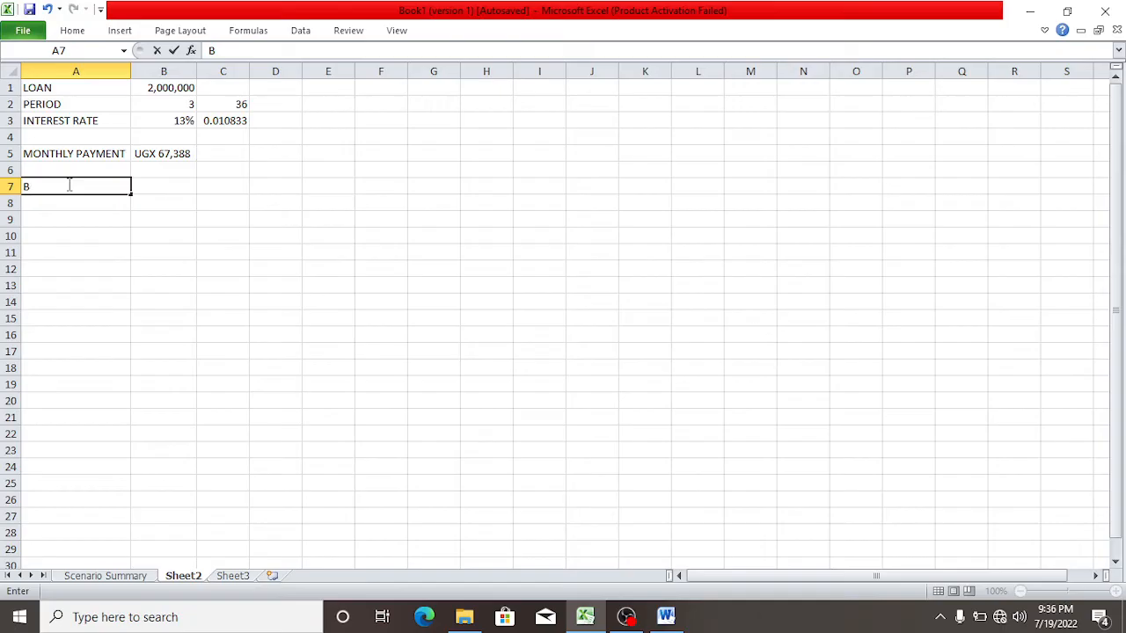
{"action": "type", "text": "ANK"}
{"action": "left_click", "coordinate": [156, 188]}
{"action": "type", "text": "INTE"}
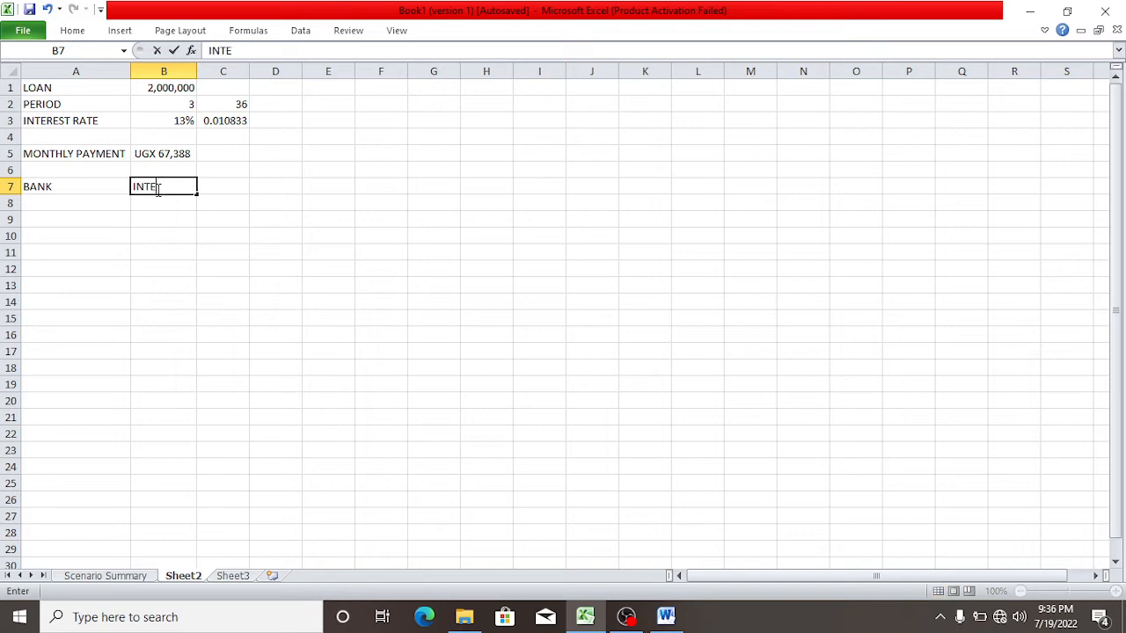
{"action": "type", "text": "REST RATE"}
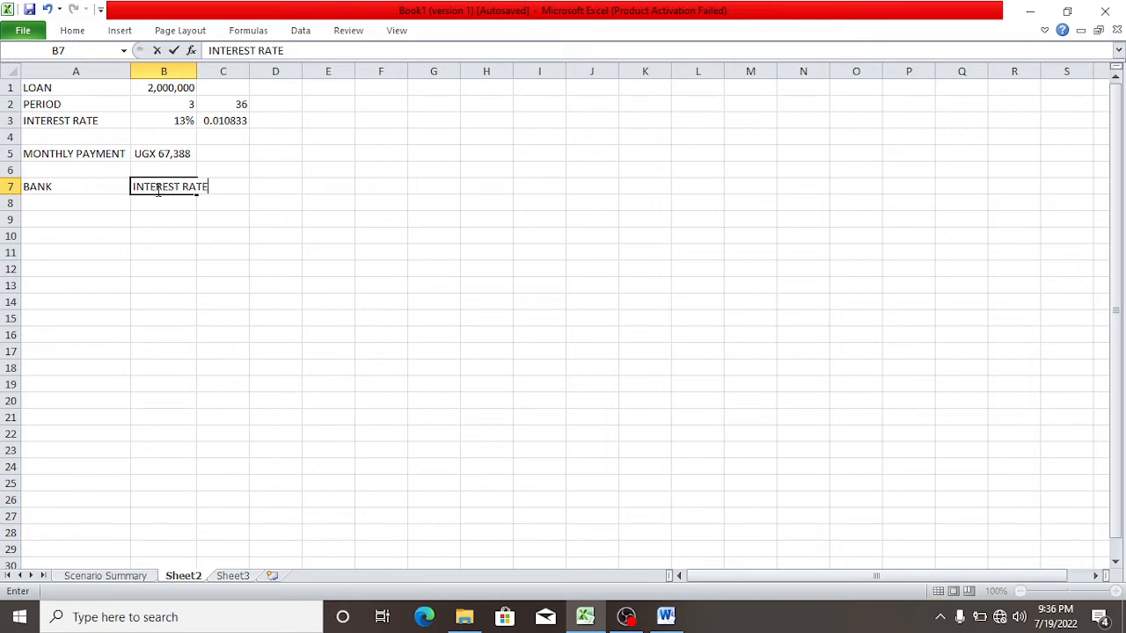
{"action": "double_click", "coordinate": [196, 66]}
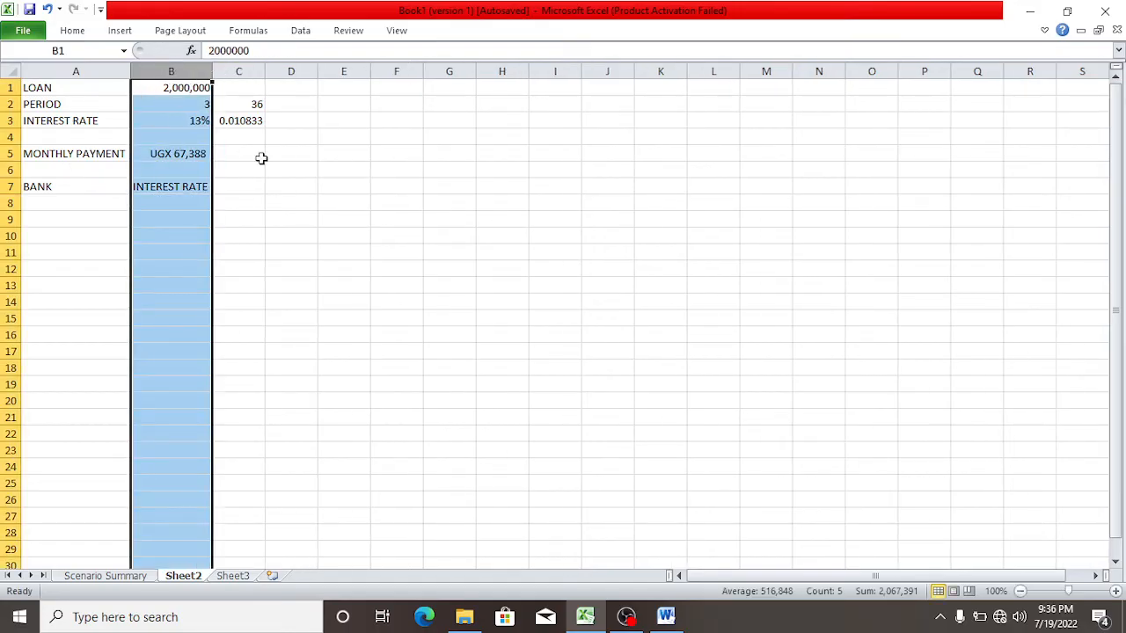
Enter the heading MONTHLY PAYMENT in C7 and fit column C's width to it
{"action": "left_click", "coordinate": [233, 189]}
{"action": "type", "text": "M"}
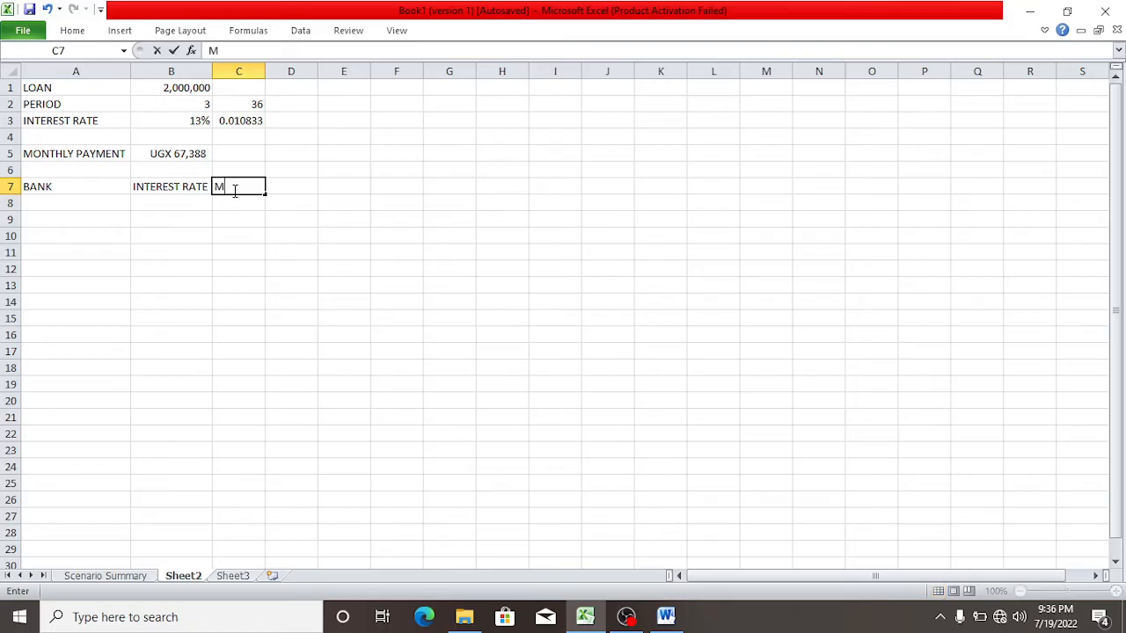
{"action": "type", "text": "ONTHKY"}
{"action": "key", "text": "BackSpace"}
{"action": "key", "text": "BackSpace"}
{"action": "type", "text": "LY"}
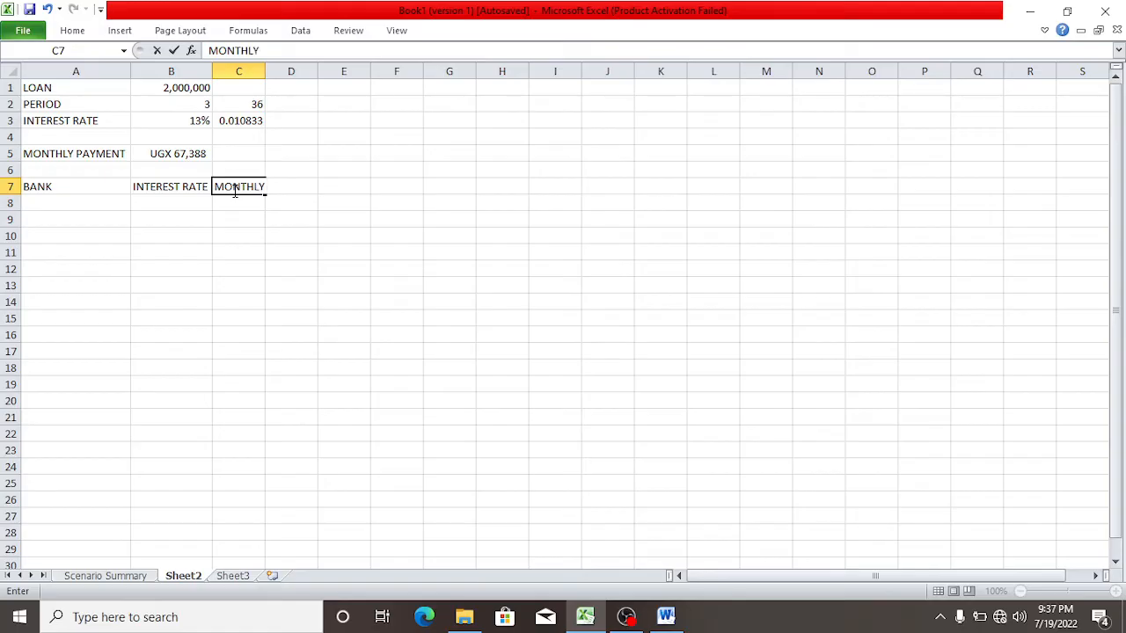
{"action": "type", "text": " PAYMENT"}
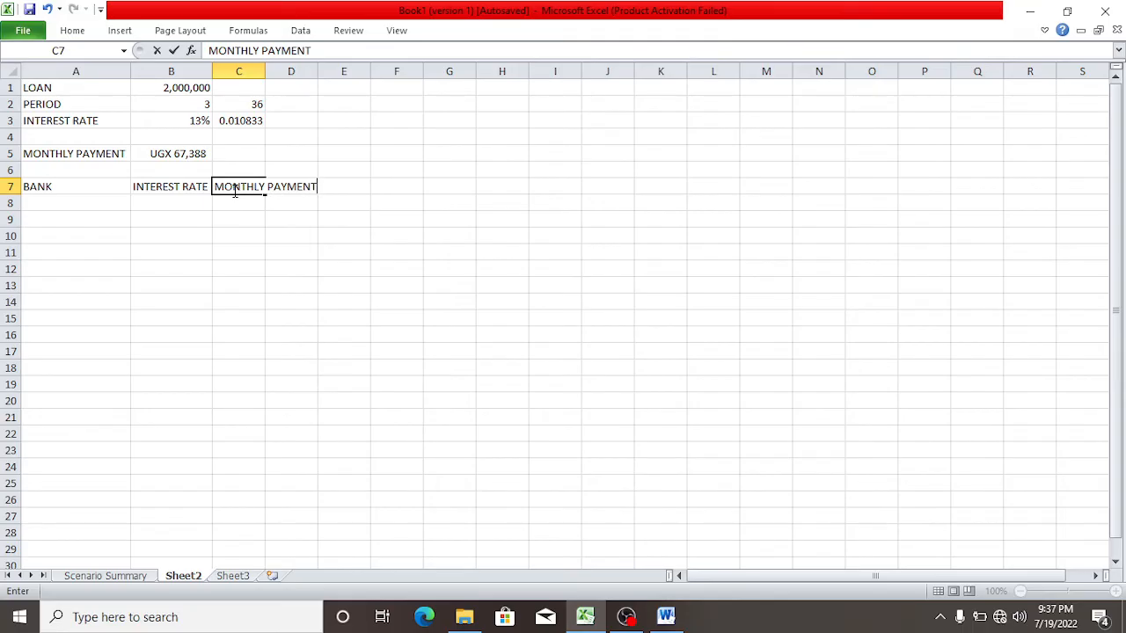
{"action": "left_click", "coordinate": [260, 70]}
{"action": "double_click", "coordinate": [263, 69]}
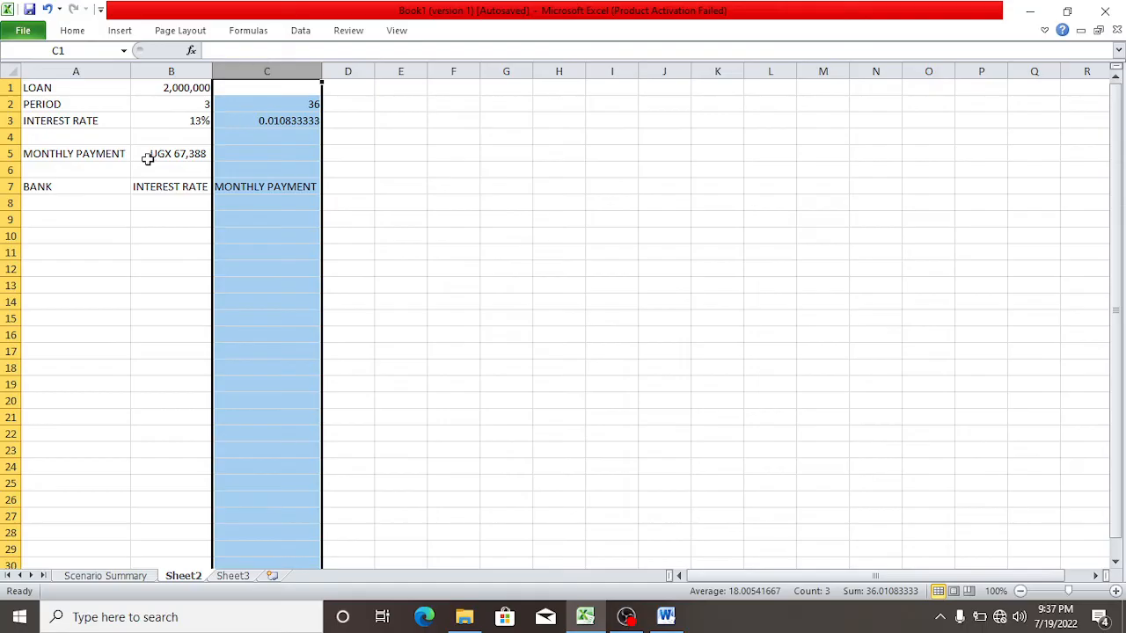
Consult the bank example in the Word document, and back in Excel enter STANBIC in A8 with its interest rate linked as =B3 in B8
{"action": "left_click", "coordinate": [70, 201]}
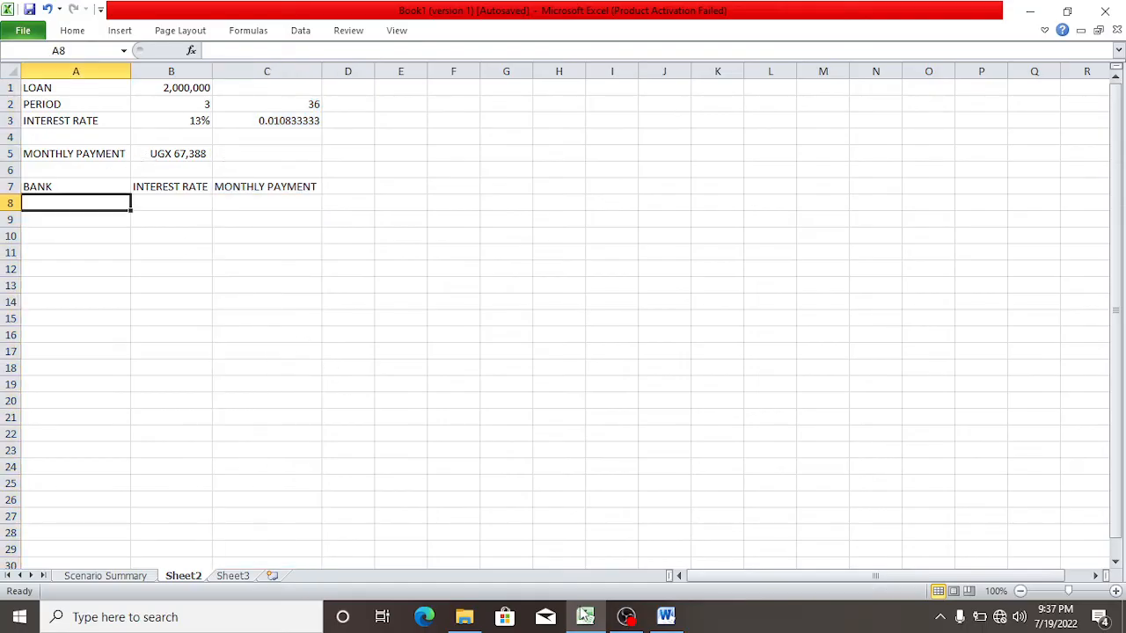
{"action": "left_click", "coordinate": [667, 618]}
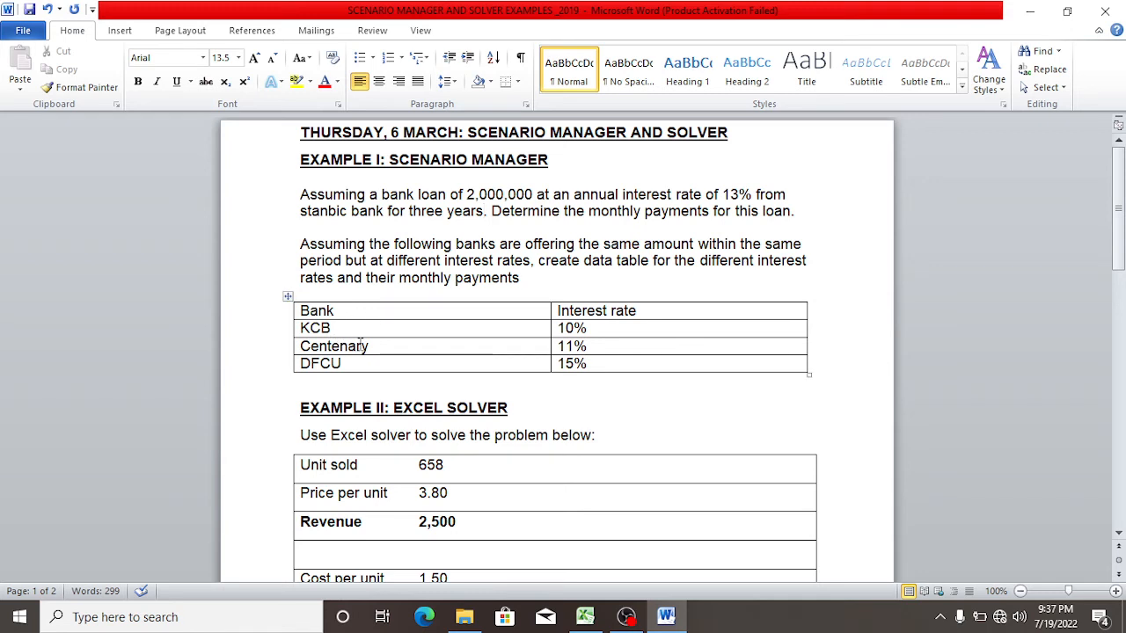
{"action": "left_click", "coordinate": [591, 328]}
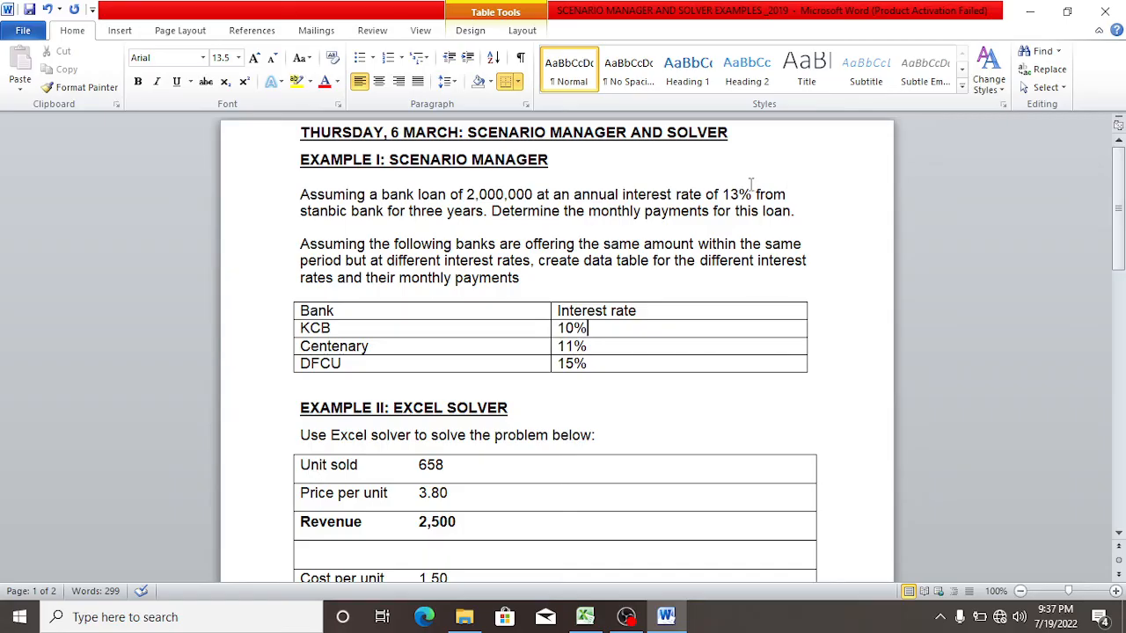
{"action": "left_click", "coordinate": [585, 617]}
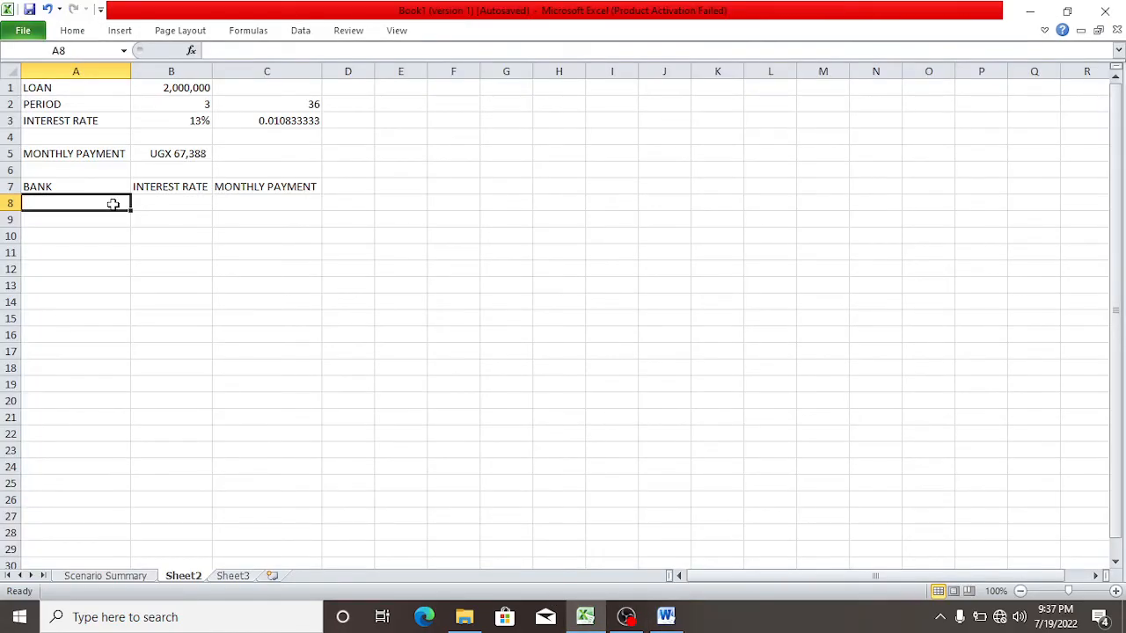
{"action": "type", "text": "STA"}
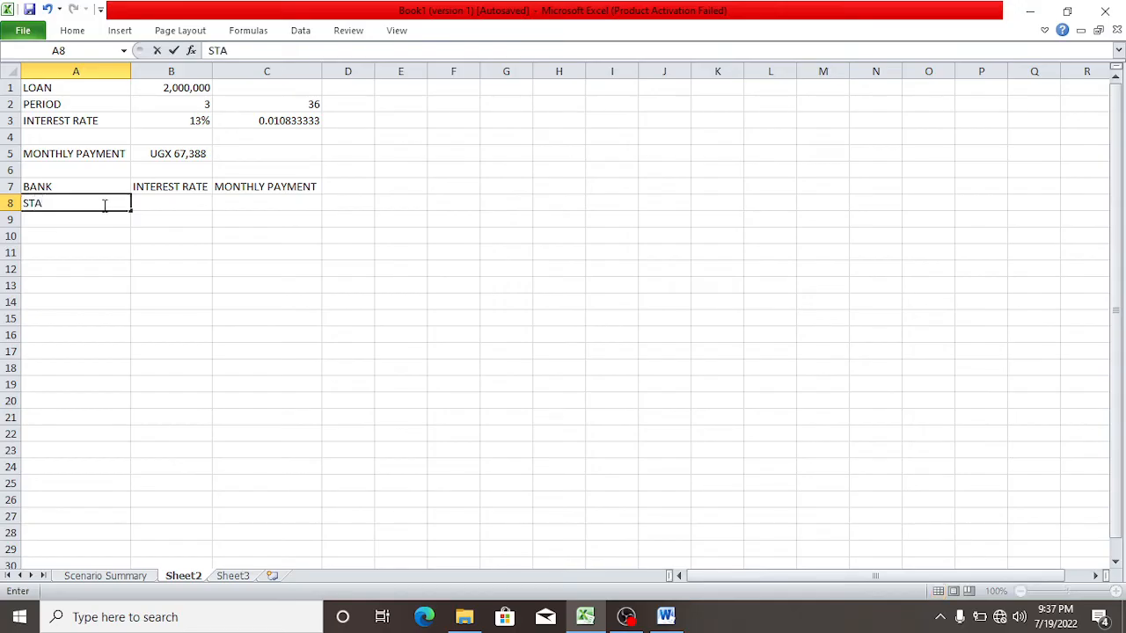
{"action": "type", "text": "NBIC"}
{"action": "left_click", "coordinate": [153, 200]}
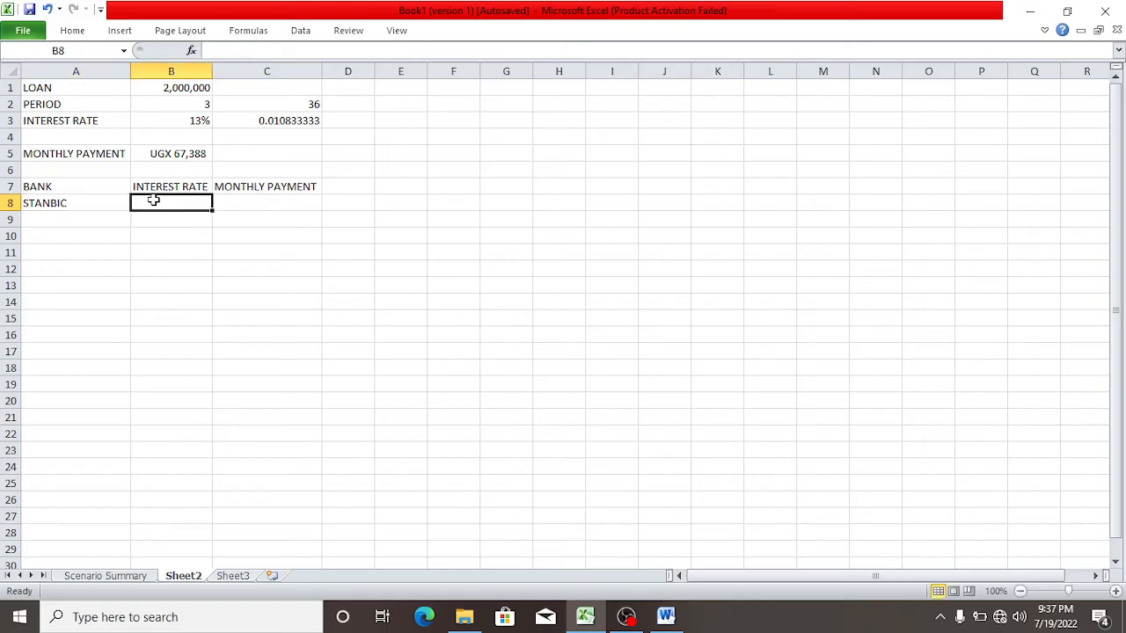
{"action": "type", "text": "="}
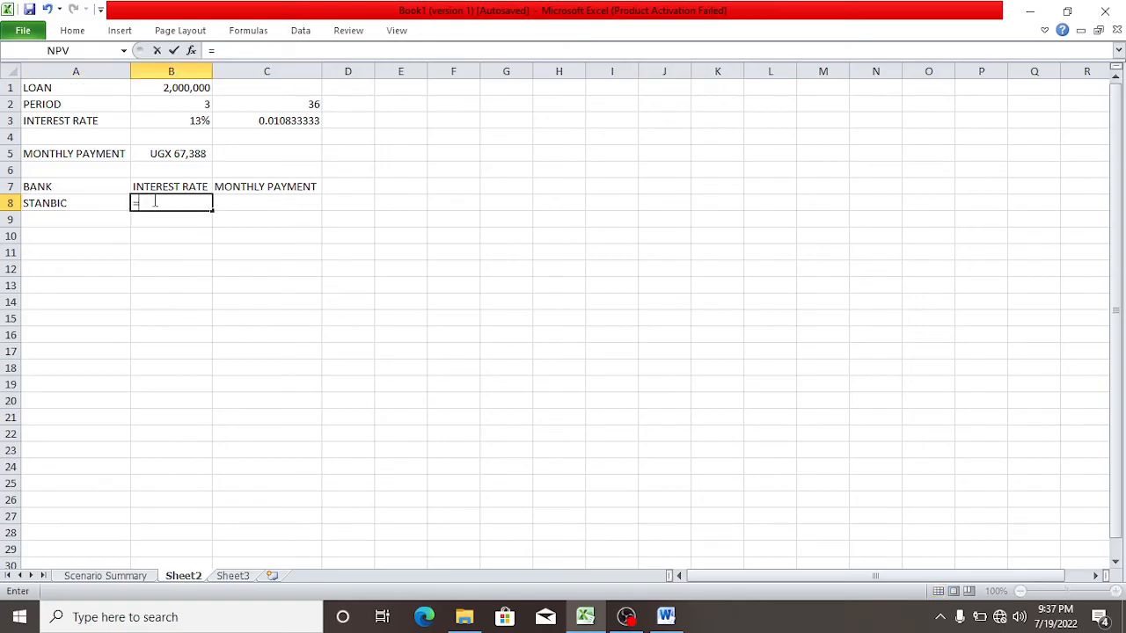
{"action": "left_click", "coordinate": [190, 121]}
{"action": "key", "text": "Return"}
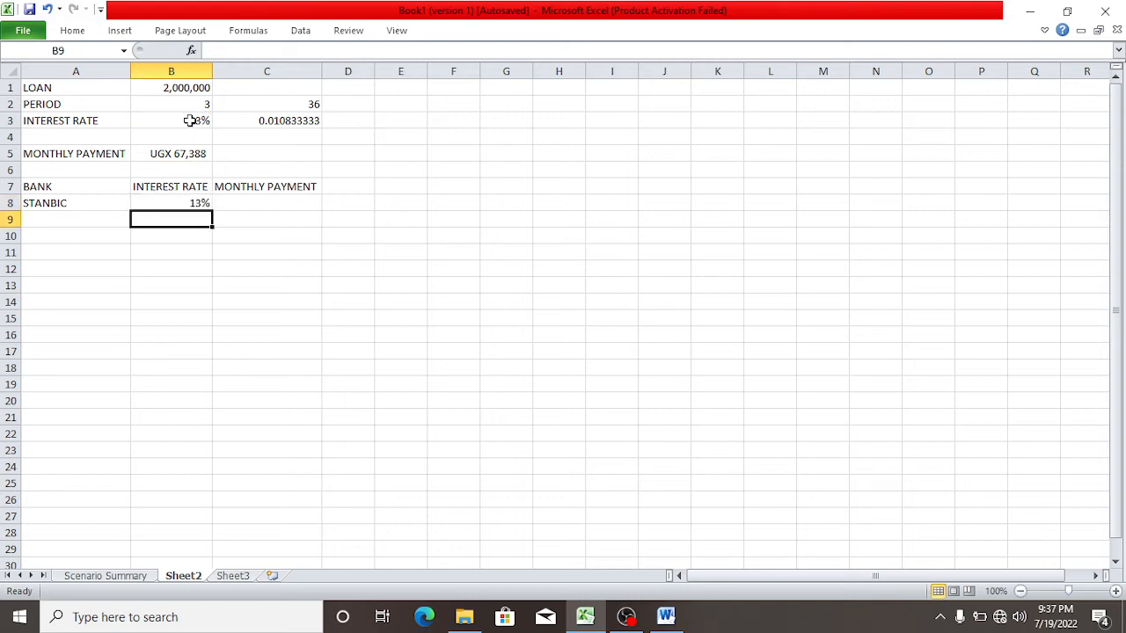
Add the bank KCB in A9 with an interest rate of 10% in B9
{"action": "left_click", "coordinate": [66, 219]}
{"action": "type", "text": "KCB"}
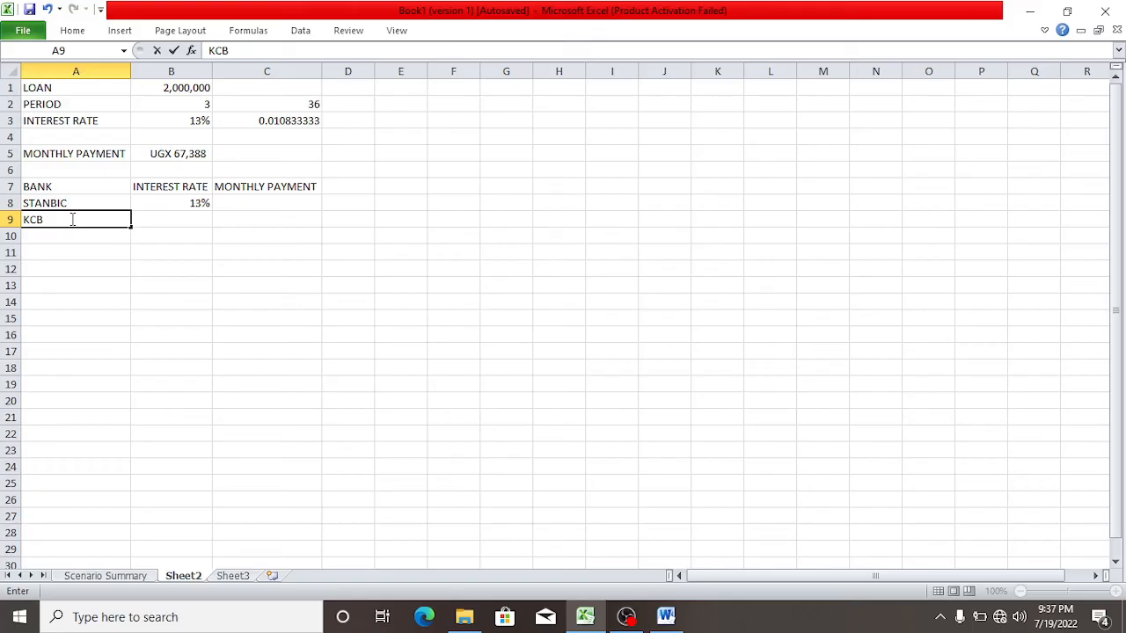
{"action": "left_click", "coordinate": [168, 219]}
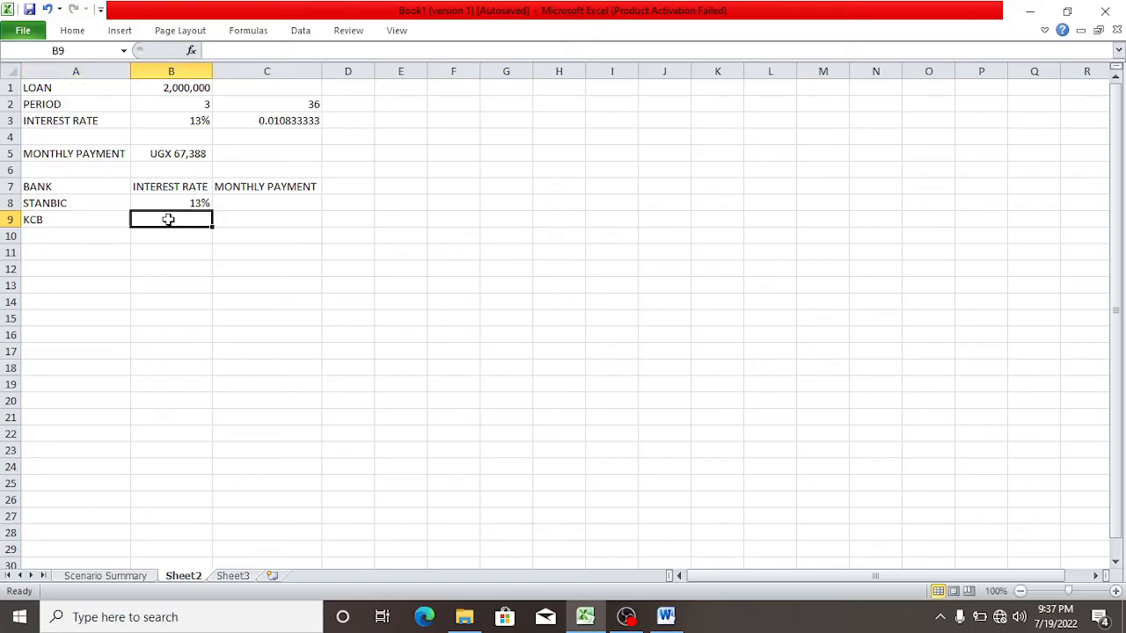
{"action": "type", "text": "10"}
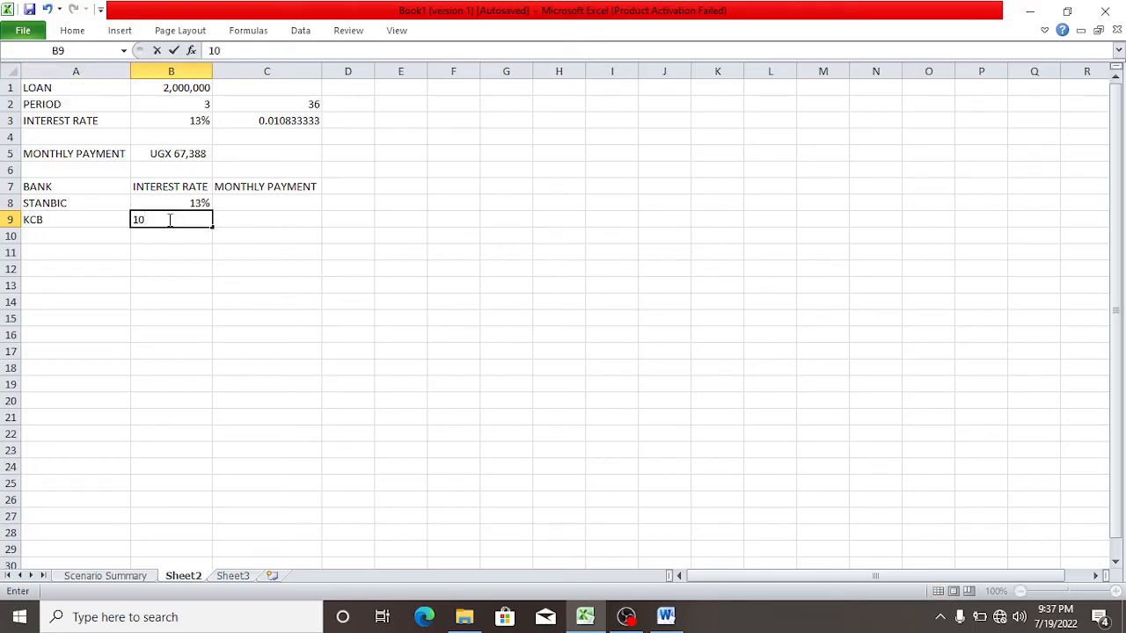
{"action": "type", "text": "%"}
Add the bank CENTENARY in A10 with an interest rate of 11% in B10
{"action": "left_click", "coordinate": [82, 235]}
{"action": "type", "text": "CEN"}
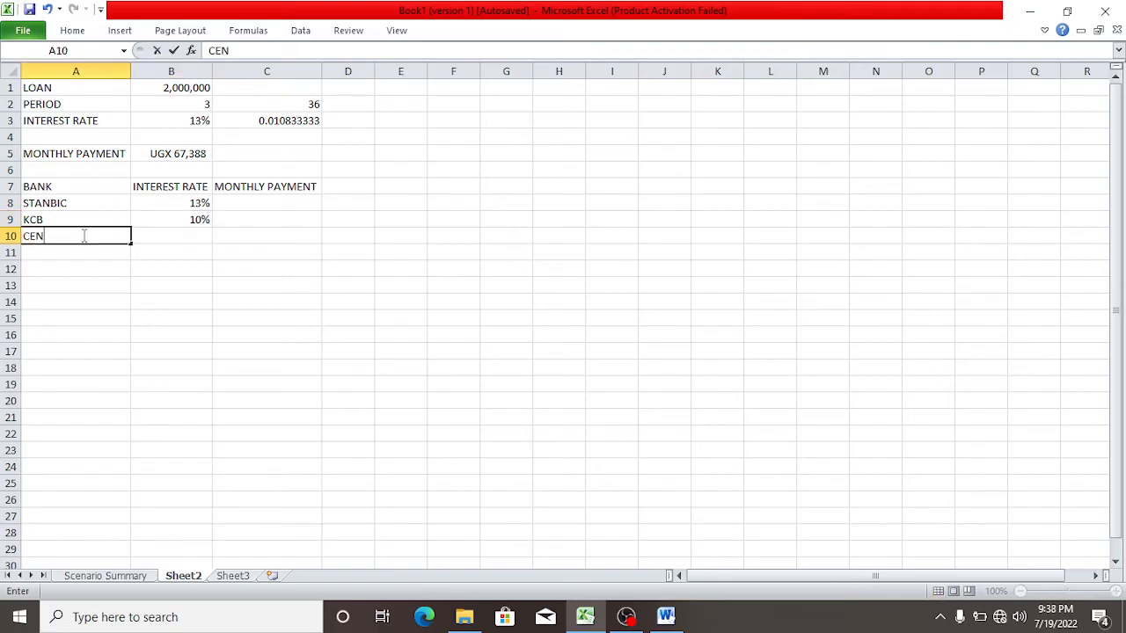
{"action": "type", "text": "TENARY"}
{"action": "left_click", "coordinate": [157, 237]}
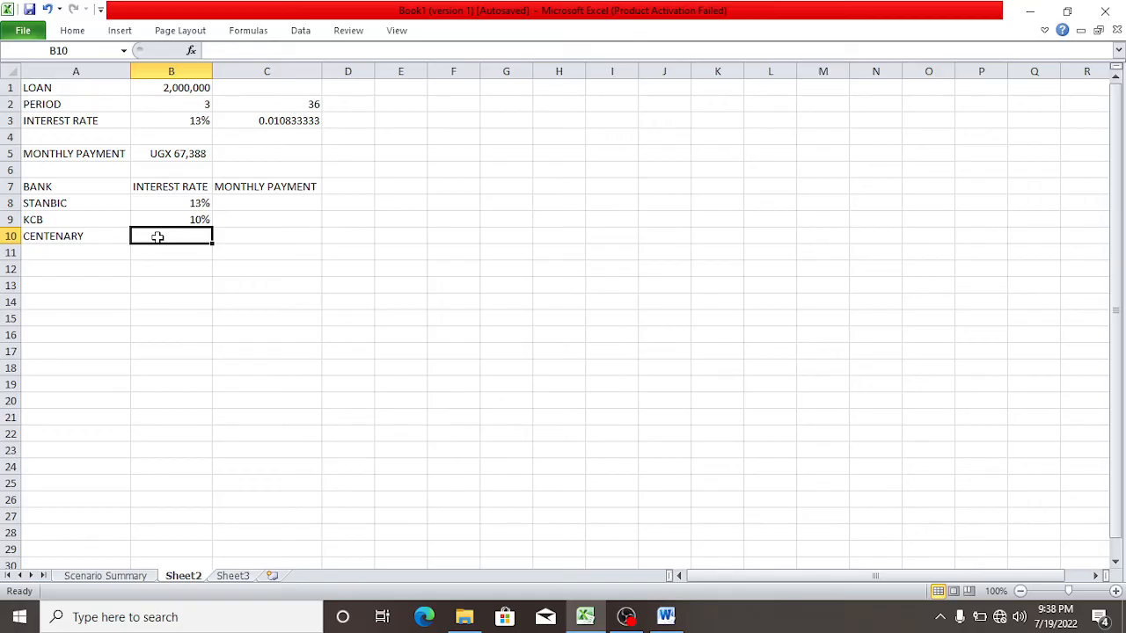
{"action": "type", "text": "11"}
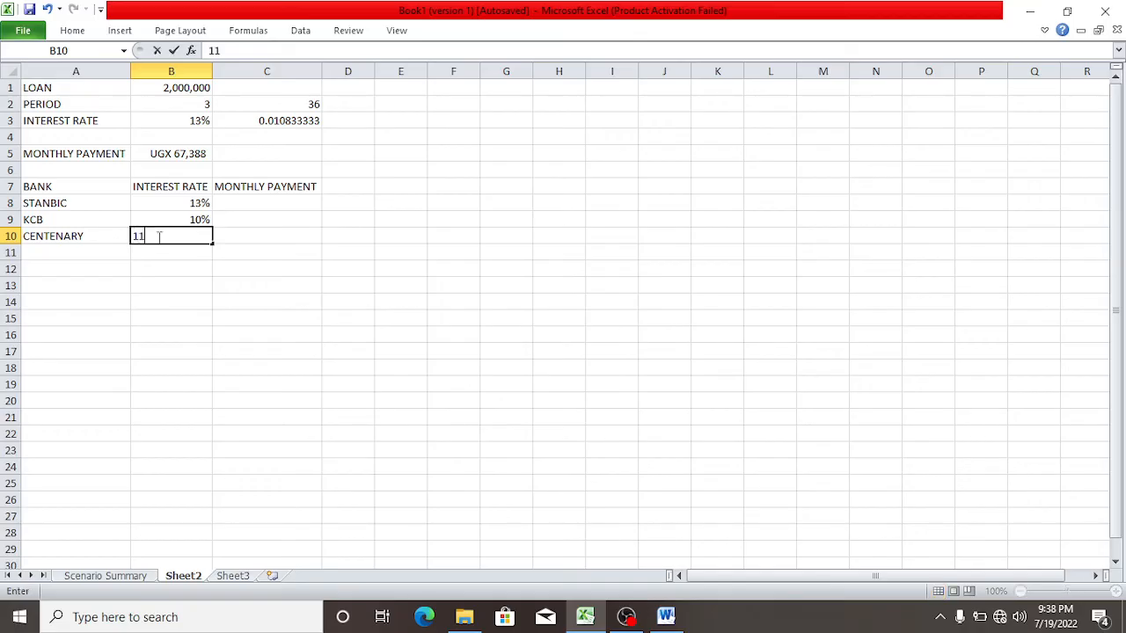
{"action": "type", "text": "%"}
Add the bank DFCU in A11 with an interest rate of 15% in B11
{"action": "left_click", "coordinate": [108, 250]}
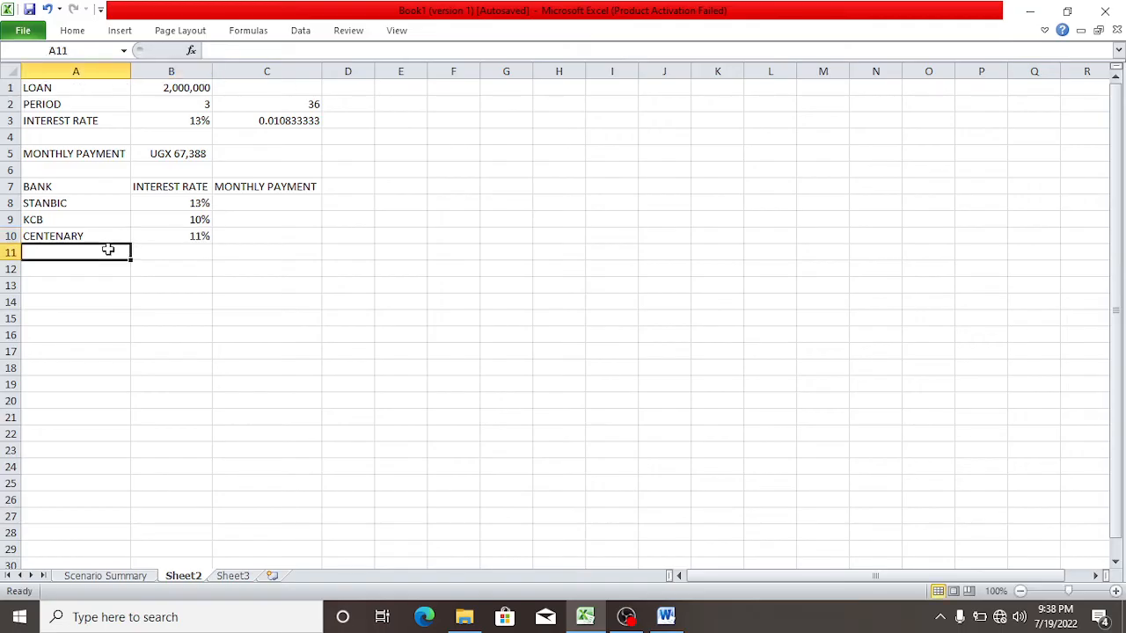
{"action": "type", "text": "DFCU"}
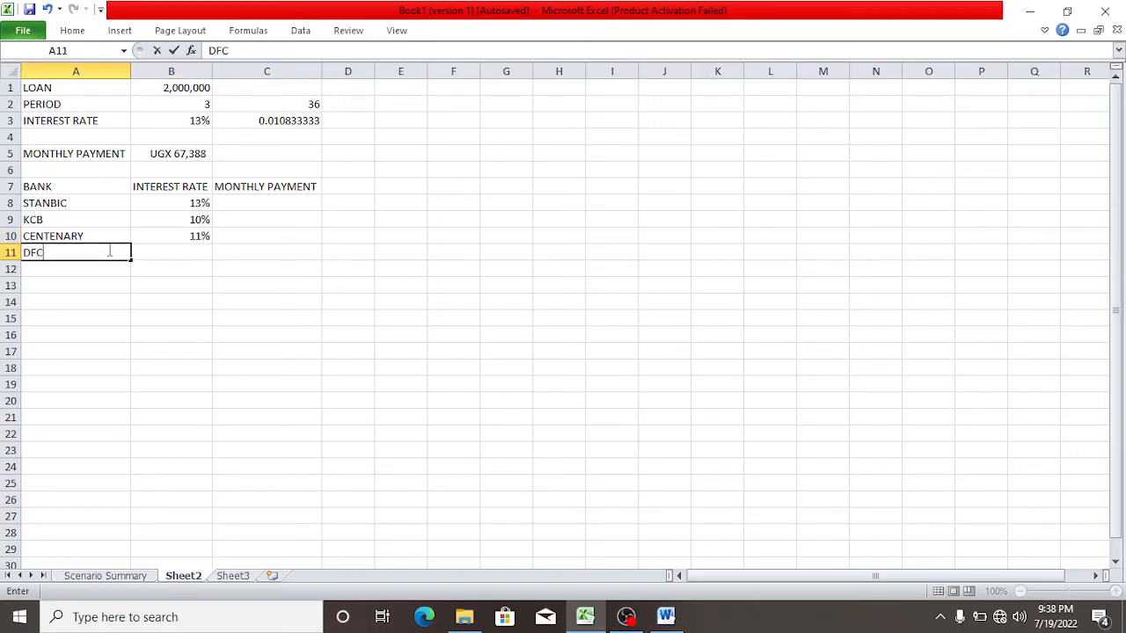
{"action": "left_click", "coordinate": [196, 251]}
{"action": "type", "text": "15"}
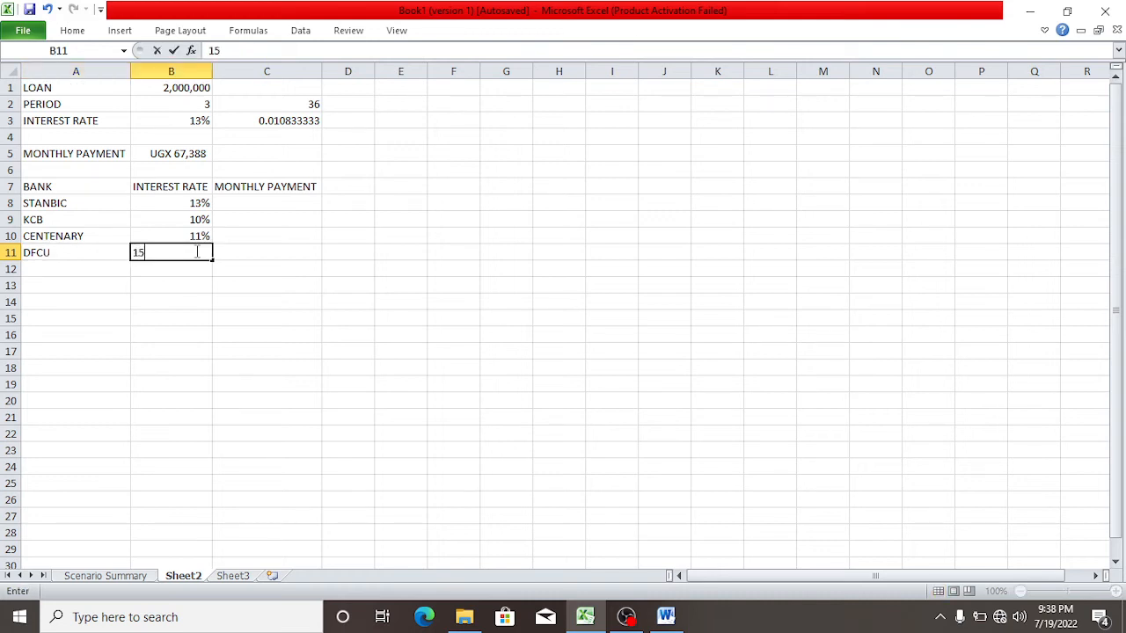
{"action": "type", "text": "%"}
Link STANBIC's monthly payment in C8 to the calculated payment with the formula =B5
{"action": "left_click", "coordinate": [276, 201]}
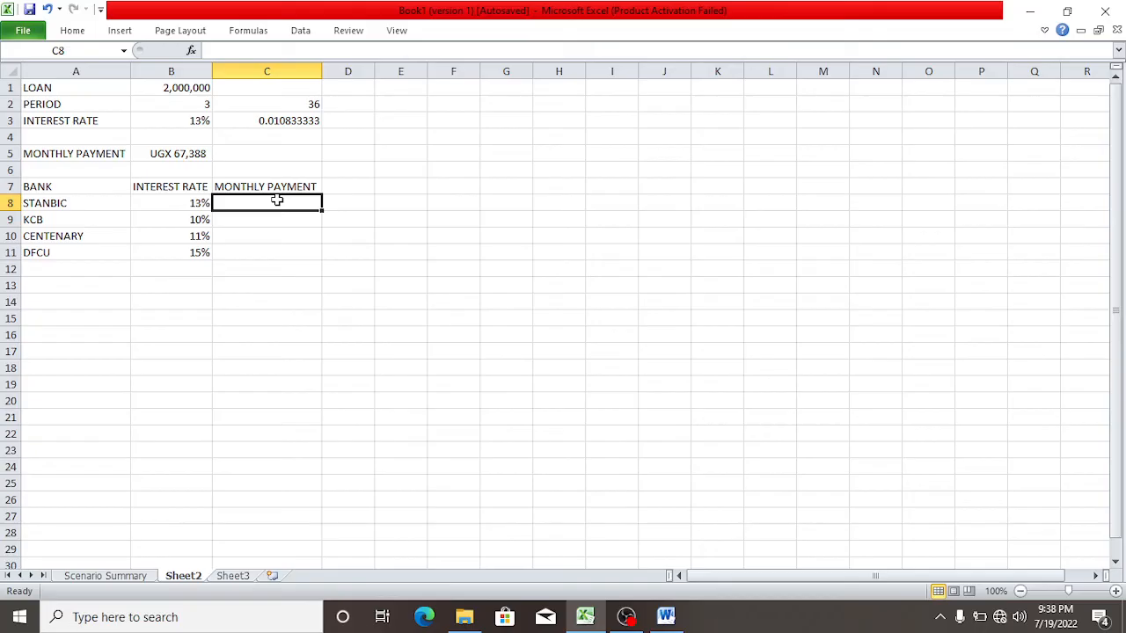
{"action": "type", "text": "="}
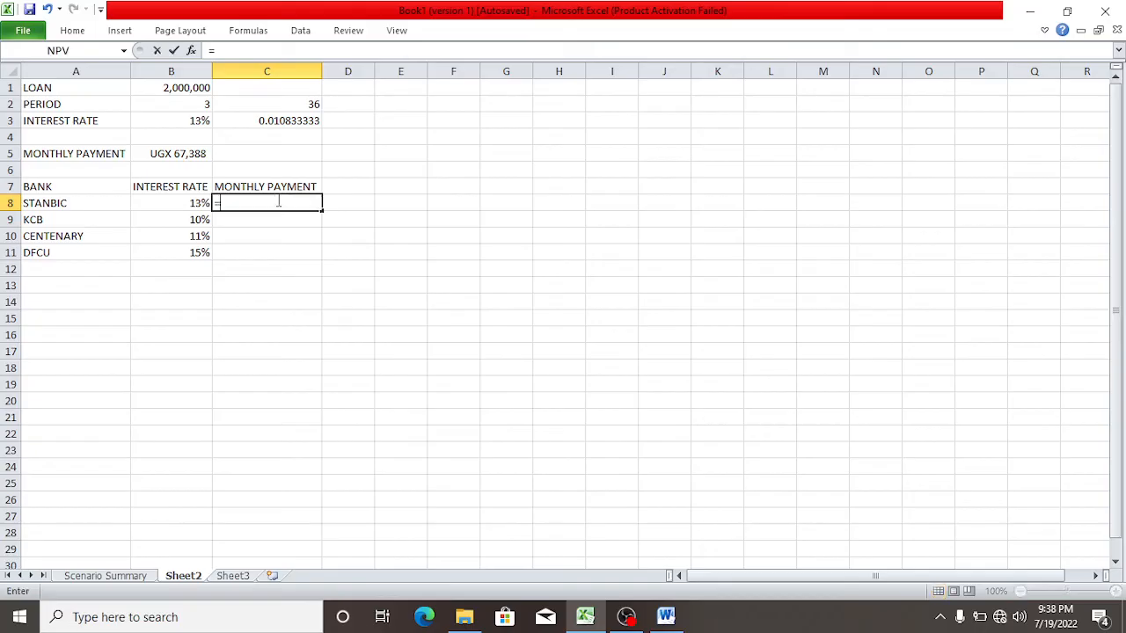
{"action": "left_click", "coordinate": [176, 154]}
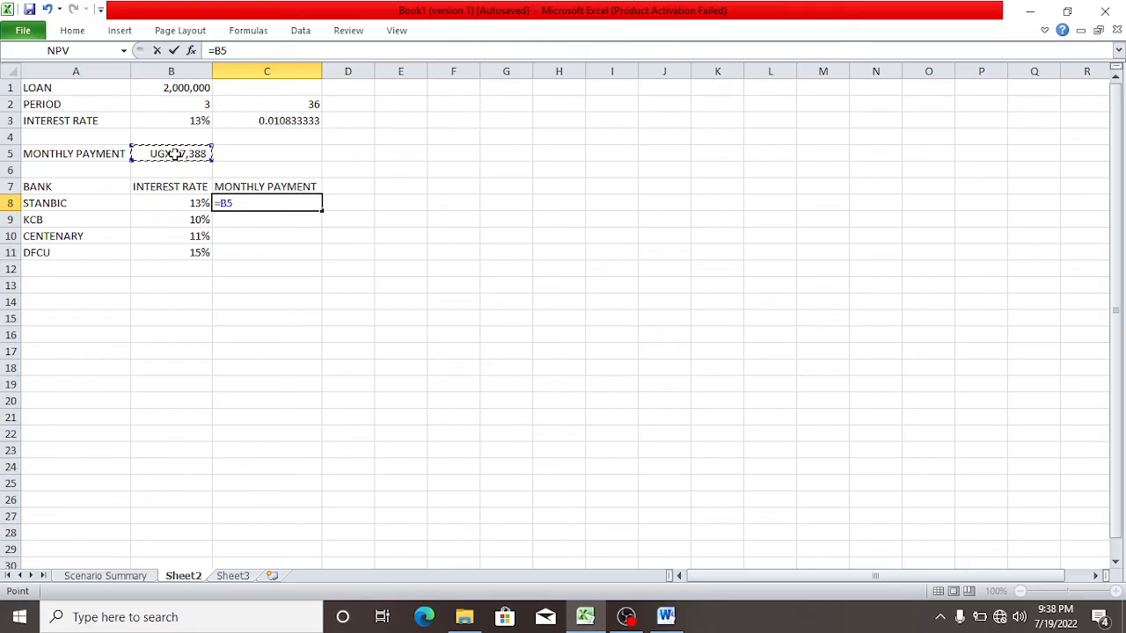
{"action": "key", "text": "Return"}
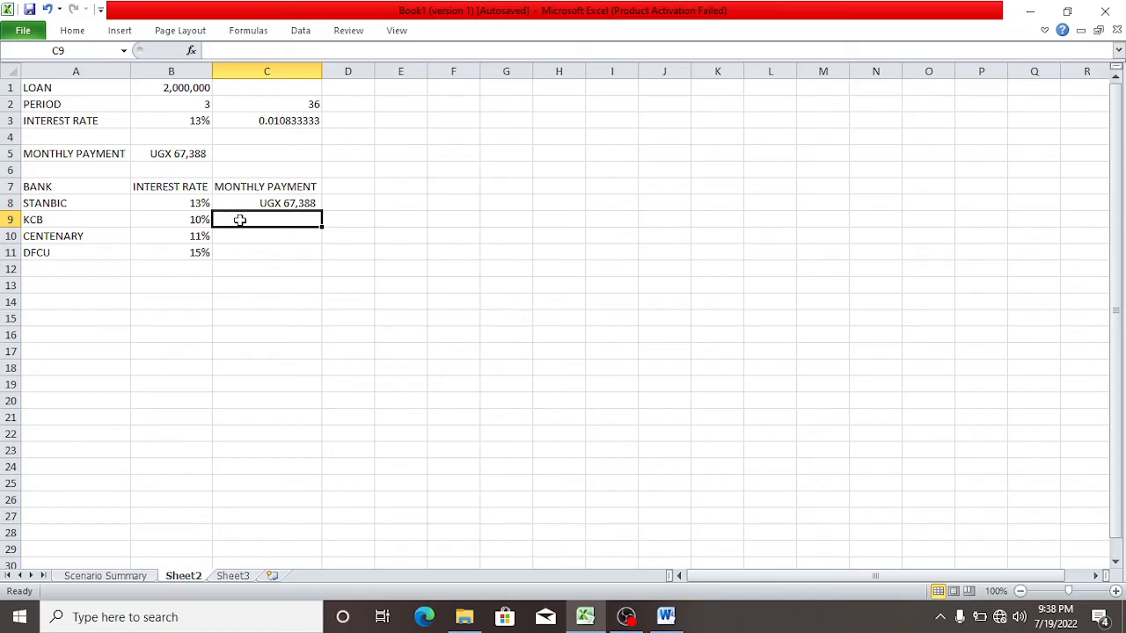
Start a What-If Analysis Data Table on the range B8:C11 of interest rates and monthly payments
{"action": "left_click_drag", "start_coordinate": [239, 220], "coordinate": [239, 251]}
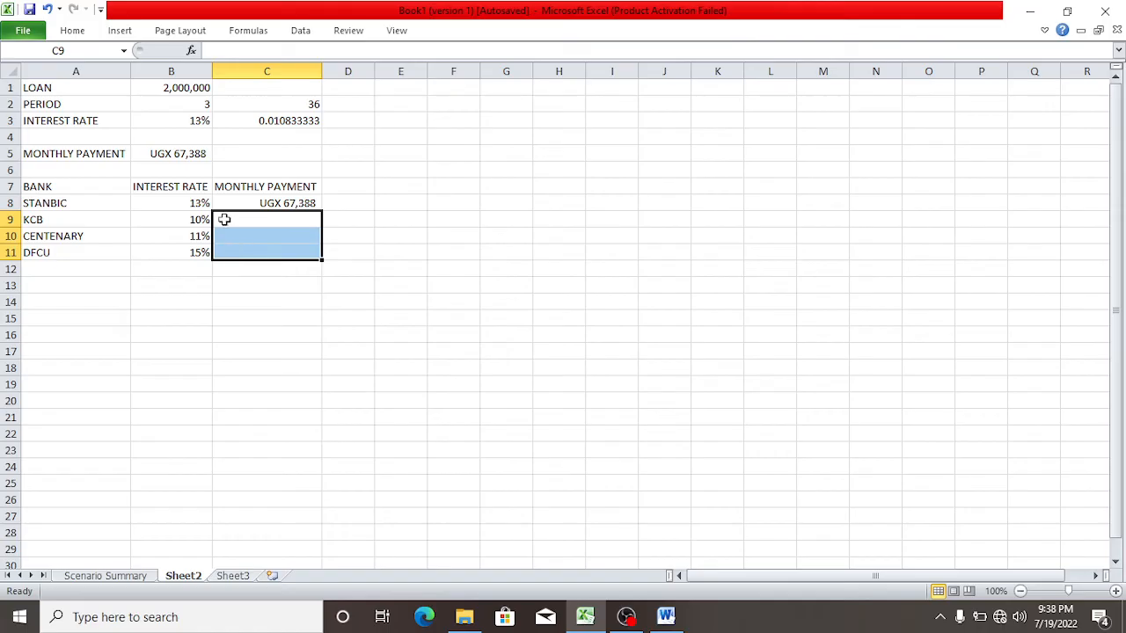
{"action": "left_click", "coordinate": [162, 198]}
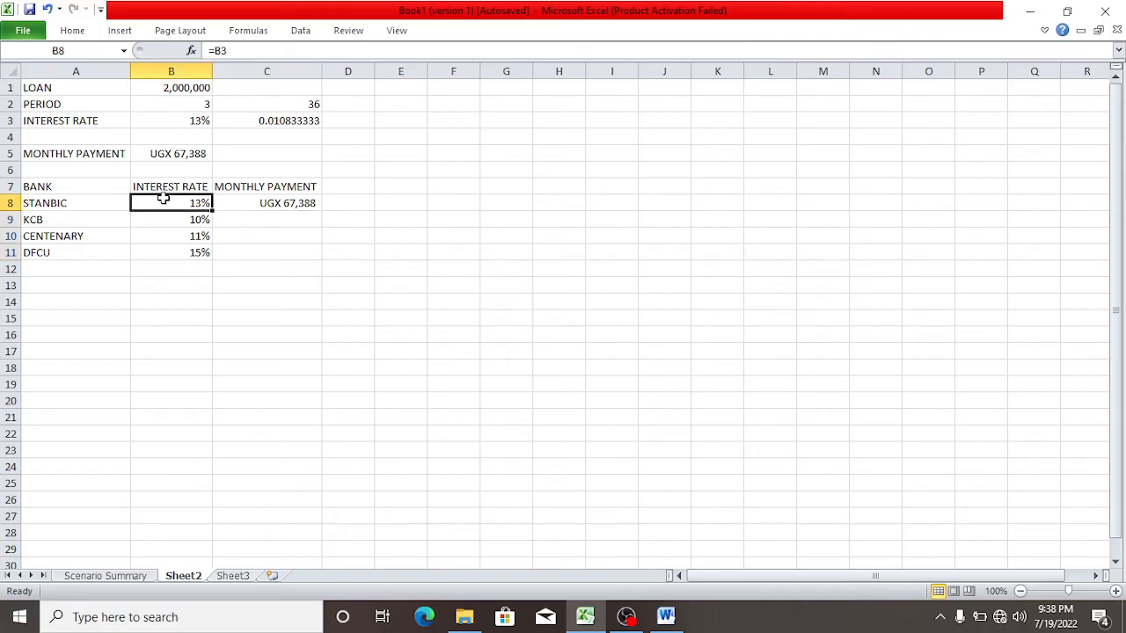
{"action": "left_click_drag", "start_coordinate": [162, 198], "coordinate": [274, 252]}
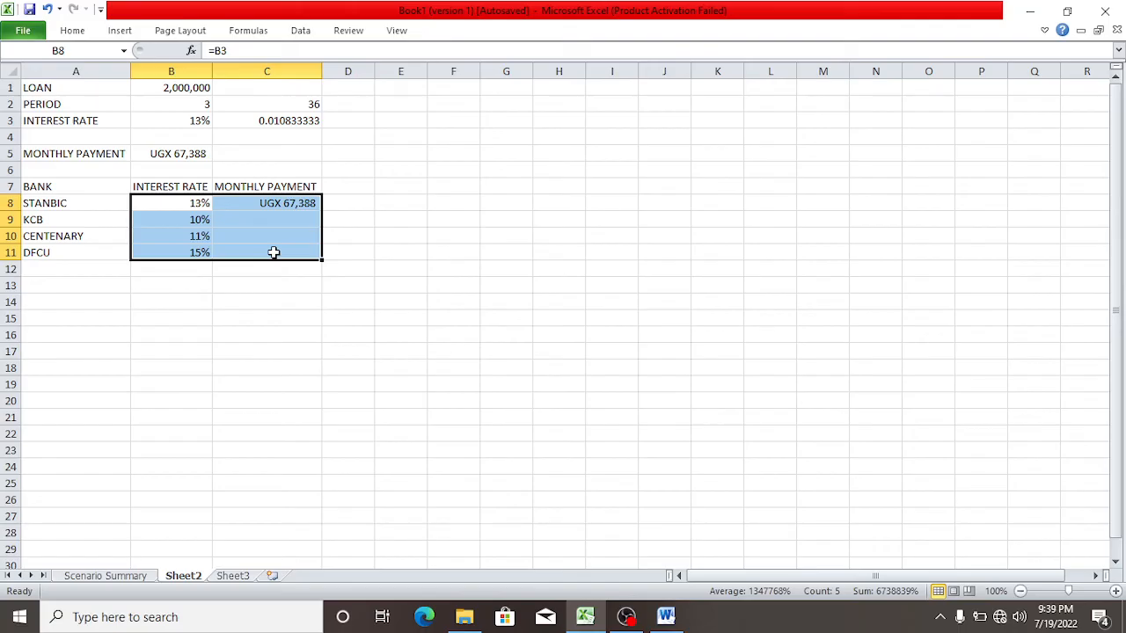
{"action": "left_click", "coordinate": [301, 32]}
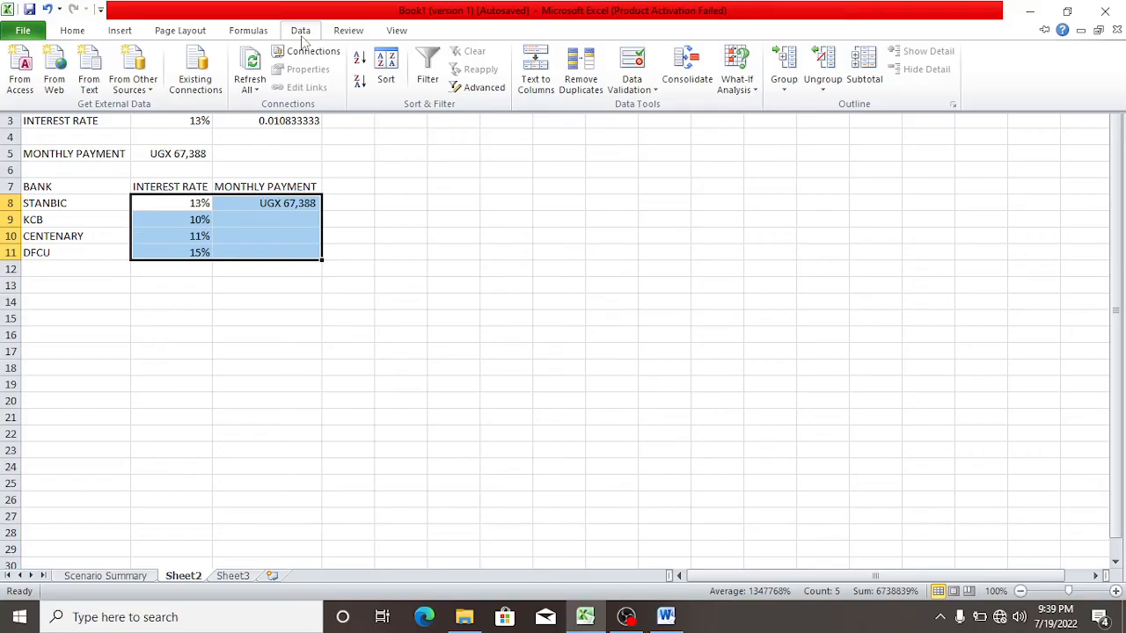
{"action": "left_click", "coordinate": [754, 88]}
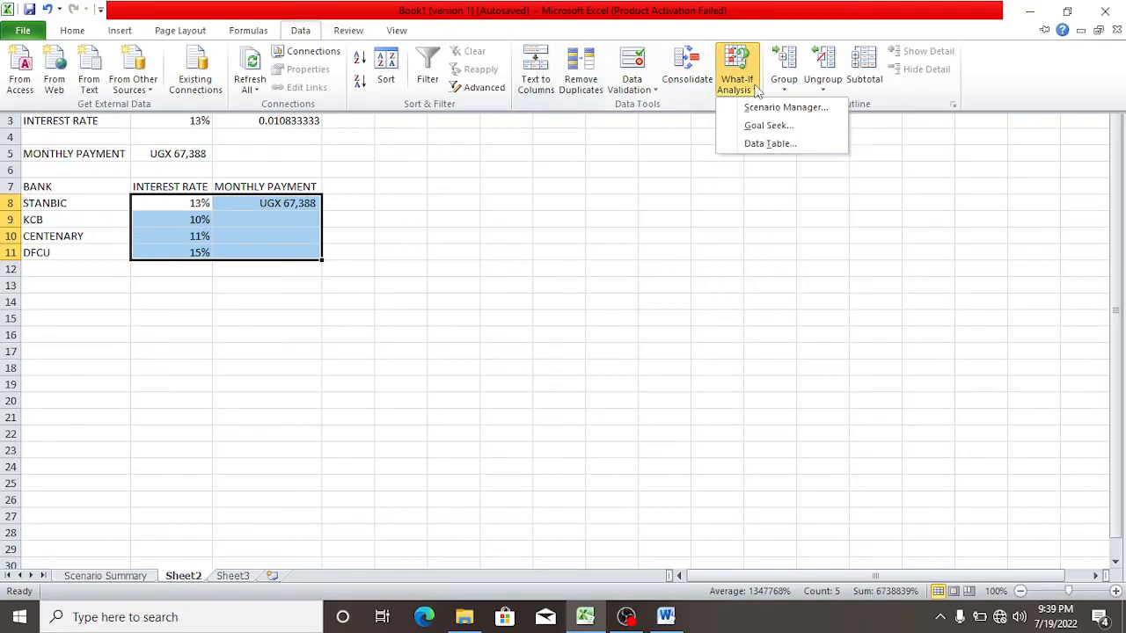
{"action": "left_click", "coordinate": [768, 145]}
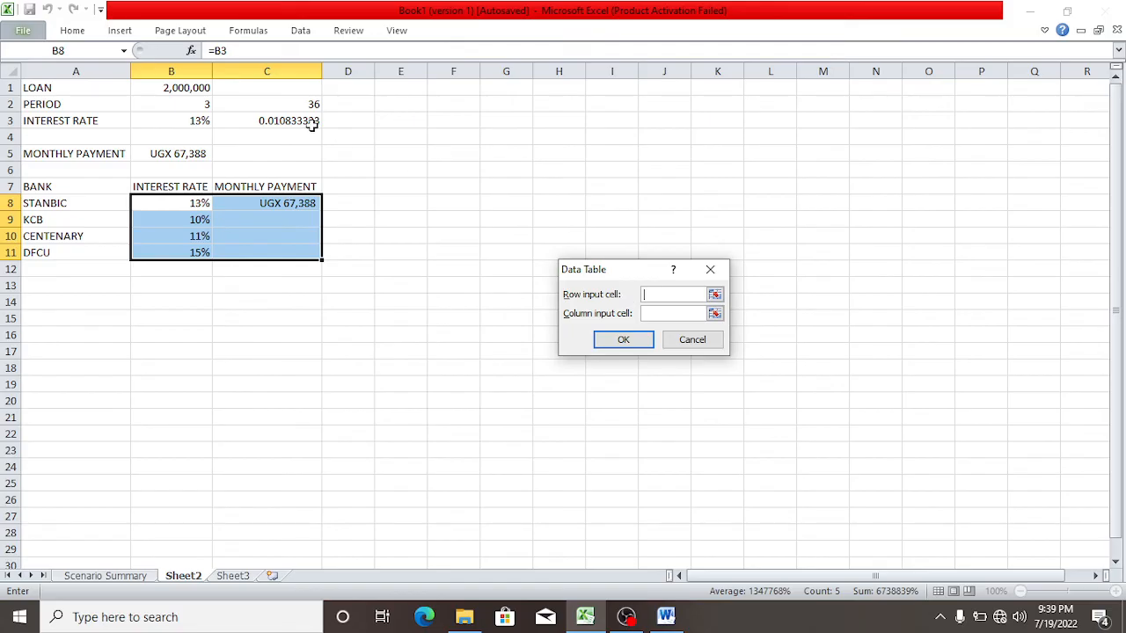
{"action": "left_click", "coordinate": [182, 200]}
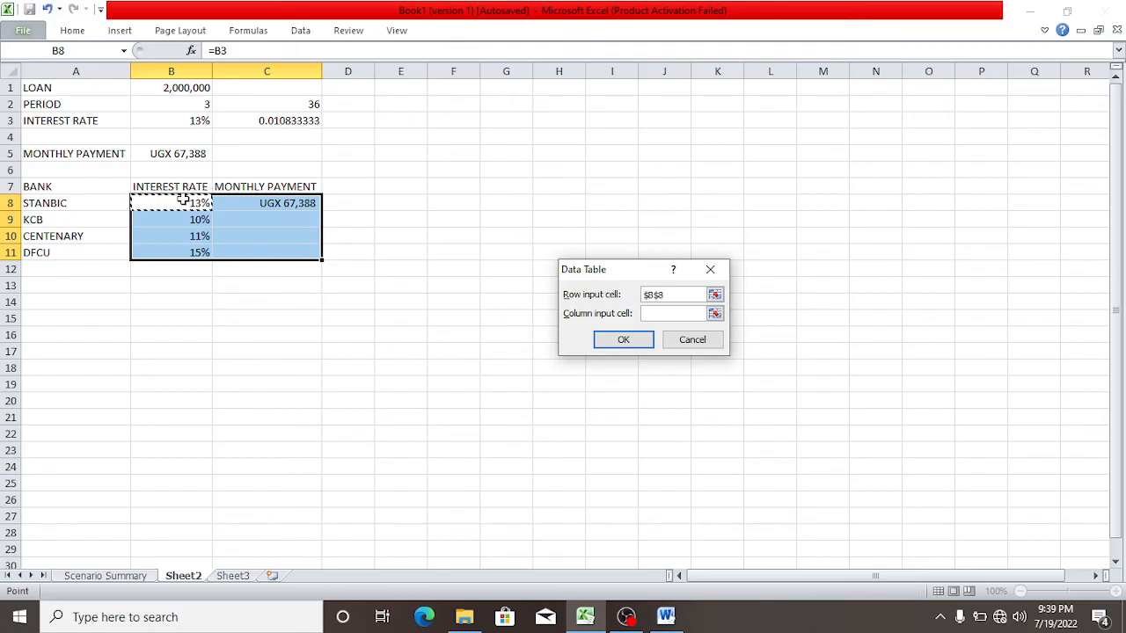
{"action": "left_click_drag", "start_coordinate": [183, 201], "coordinate": [194, 255]}
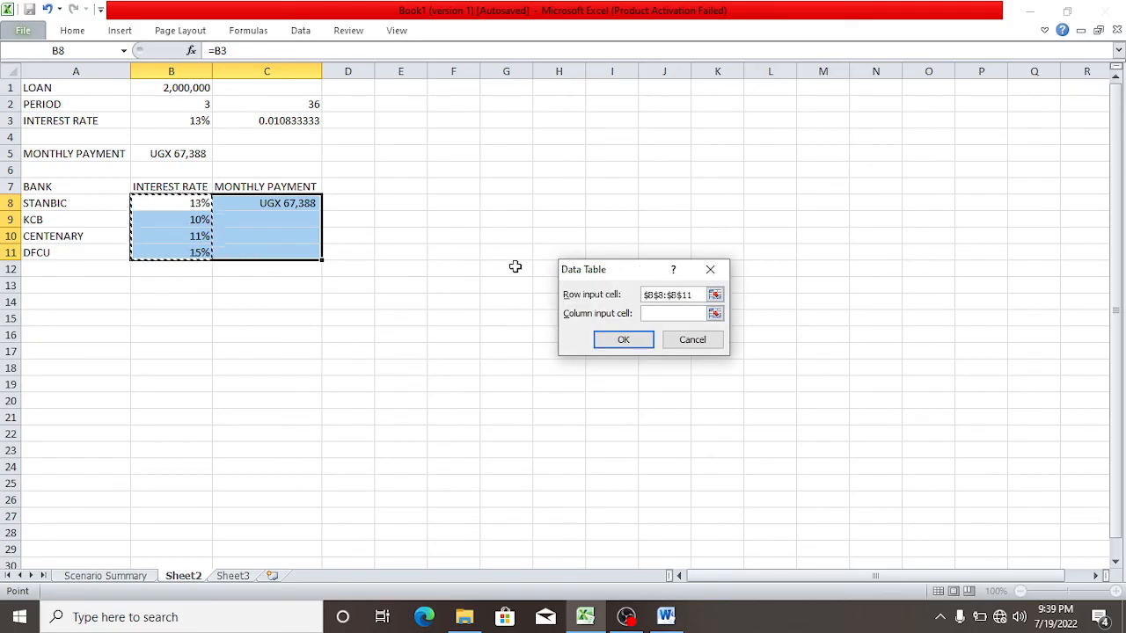
{"action": "key", "text": "BackSpace"}
{"action": "key", "text": "BackSpace"}
{"action": "key", "text": "BackSpace"}
{"action": "key", "text": "BackSpace"}
{"action": "key", "text": "BackSpace"}
{"action": "key", "text": "BackSpace"}
{"action": "key", "text": "BackSpace"}
{"action": "key", "text": "BackSpace"}
{"action": "key", "text": "BackSpace"}
{"action": "key", "text": "BackSpace"}
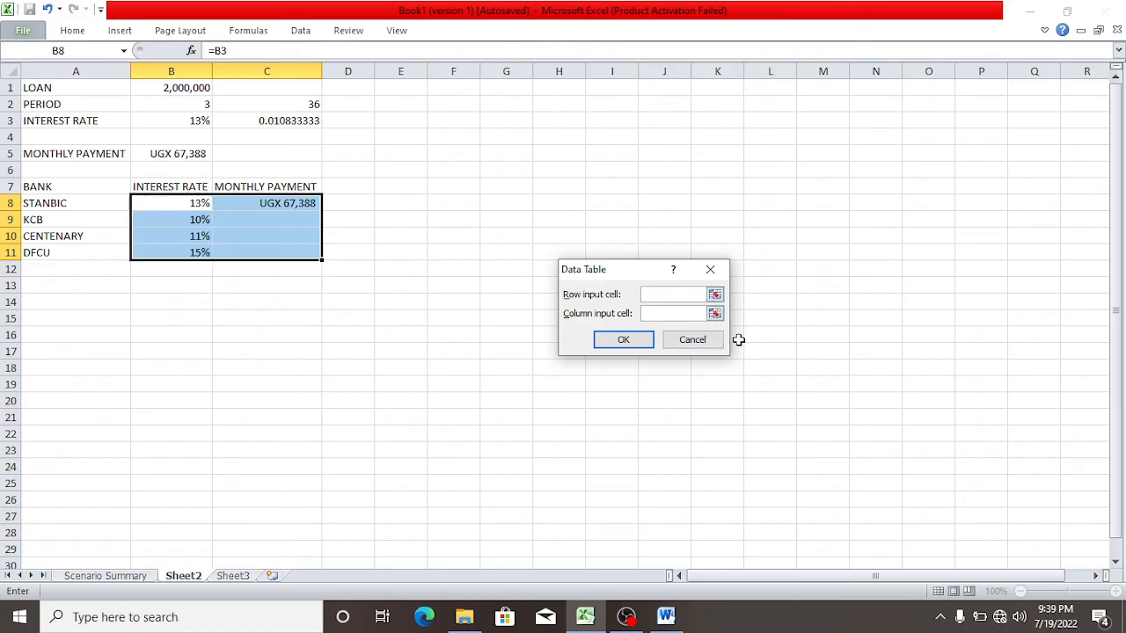
Generate the monthly payments with B3 as the data table's column input cell and no row input cell
{"action": "left_click", "coordinate": [677, 315]}
{"action": "left_click", "coordinate": [188, 122]}
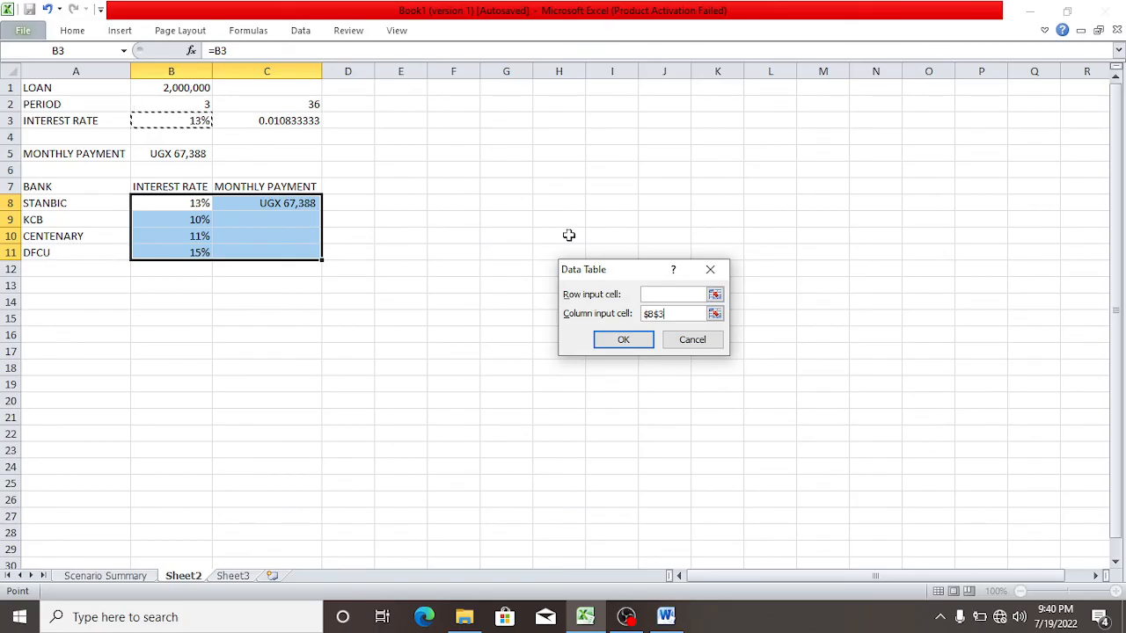
{"action": "left_click", "coordinate": [623, 340]}
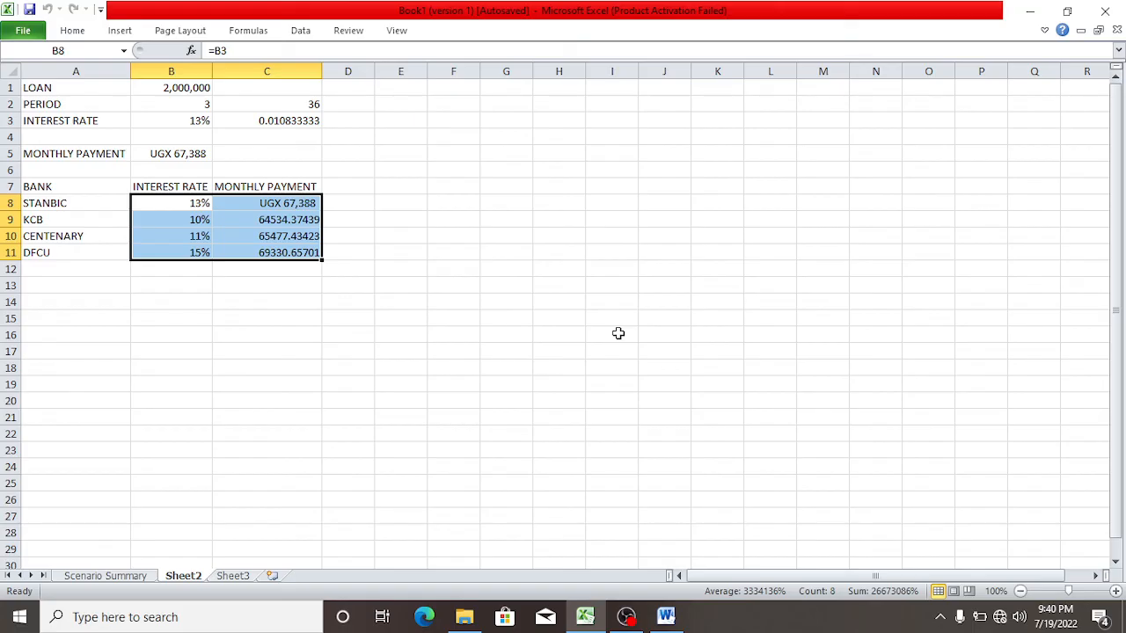
{"action": "left_click", "coordinate": [280, 250]}
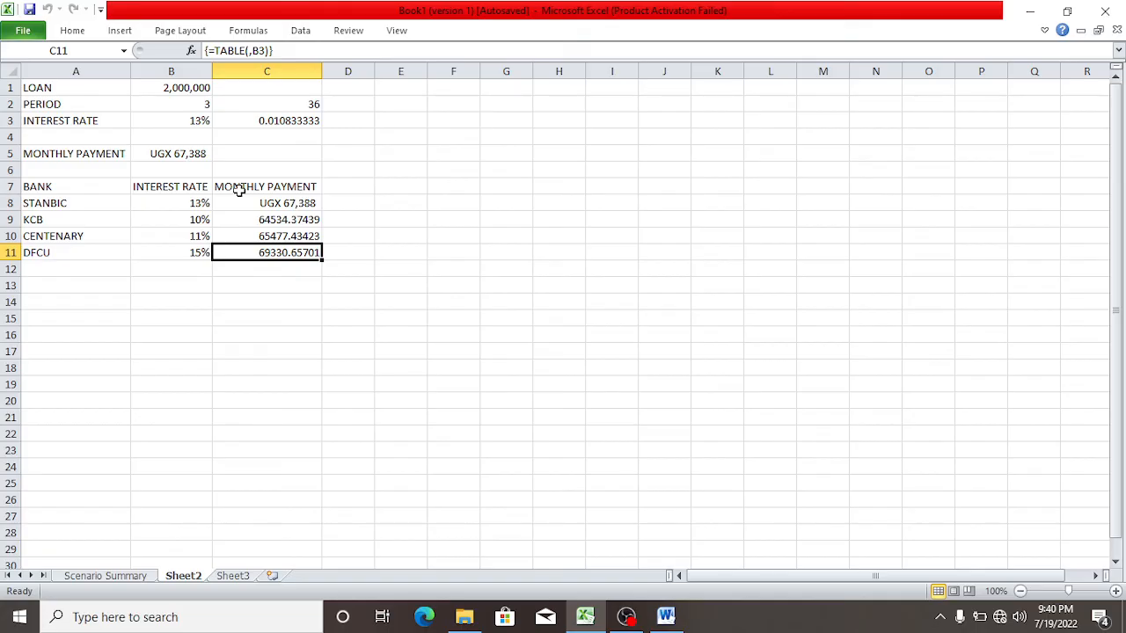
{"action": "left_click", "coordinate": [626, 616]}
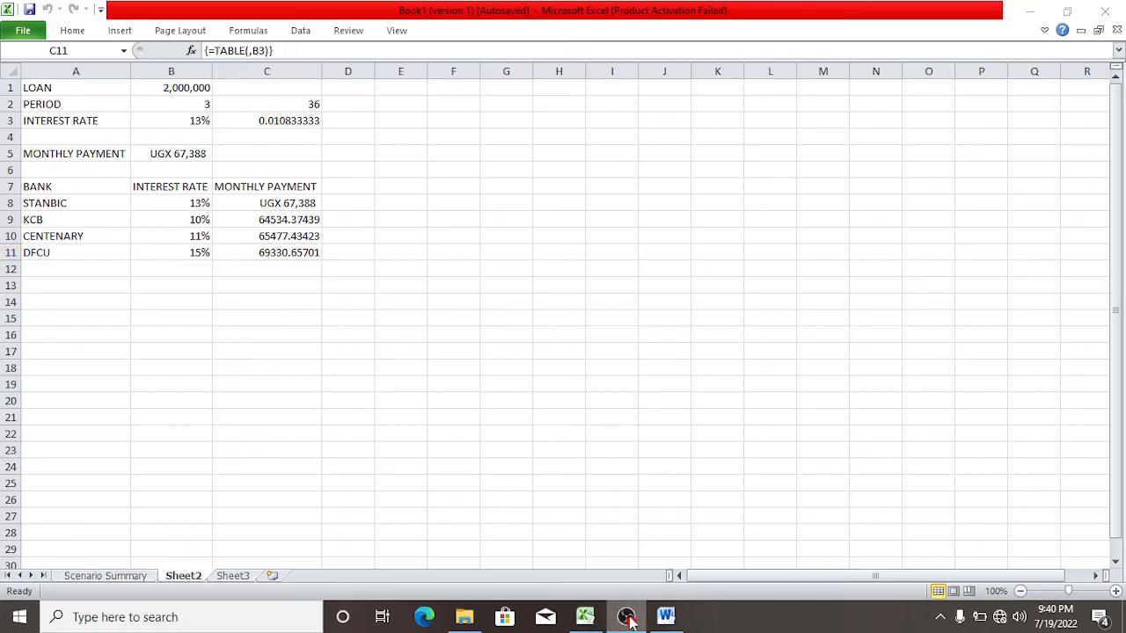